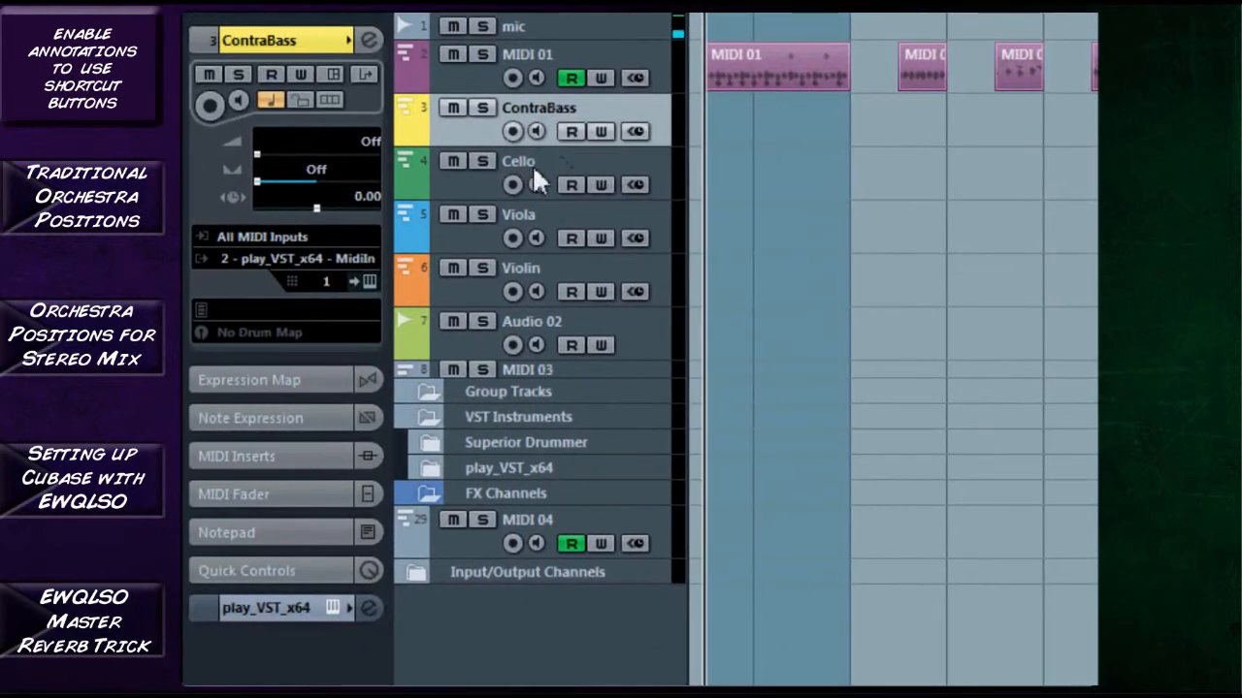
Step: Open the ContraBass track's instrument and check the MIDI channel of each loaded string patch
left_click(369, 282)
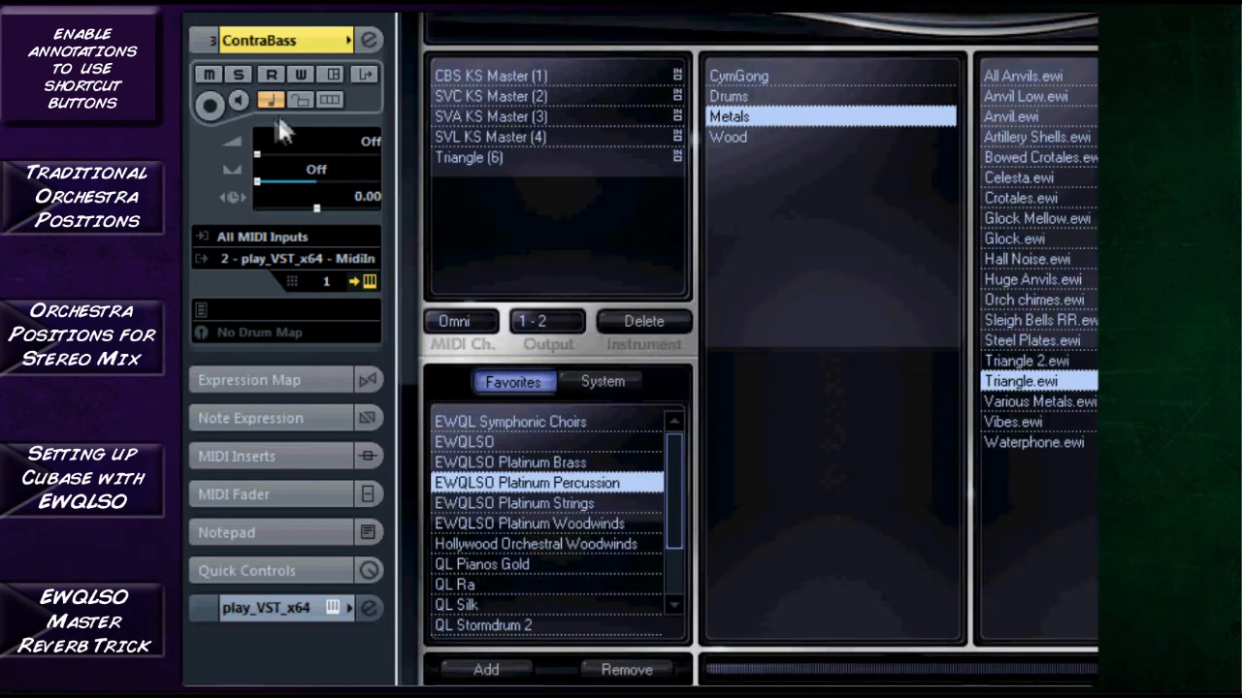
left_click(479, 77)
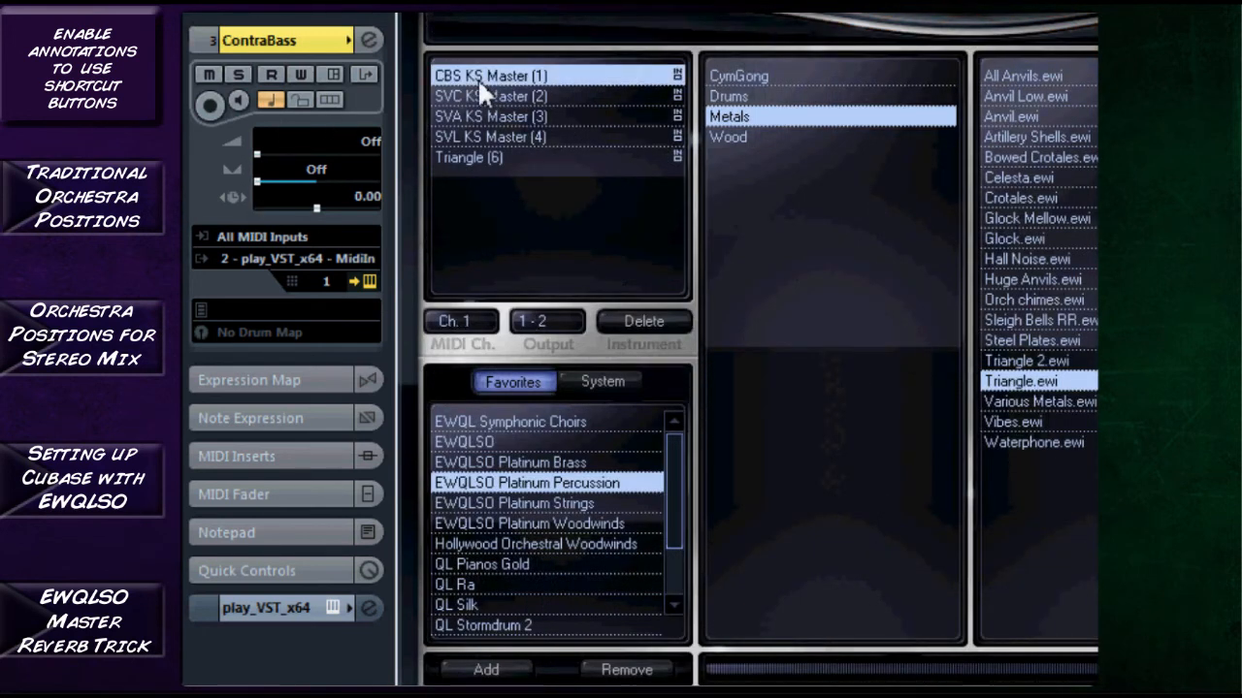
left_click(449, 96)
left_click(473, 116)
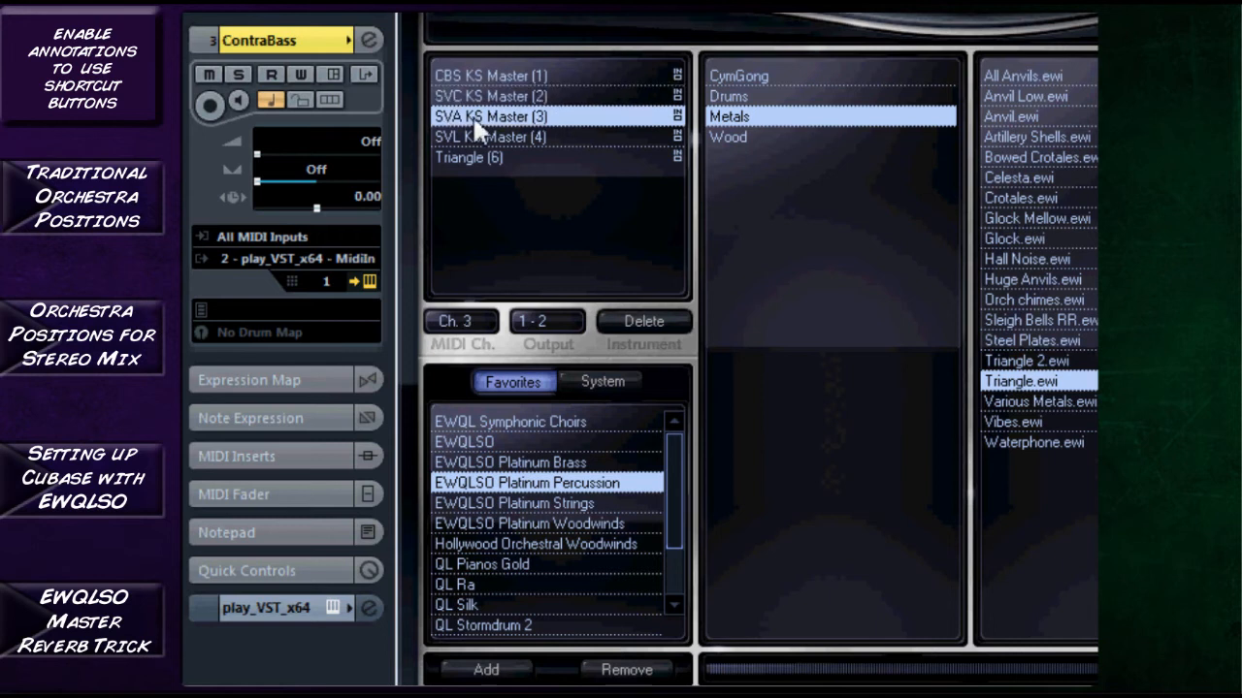
left_click(519, 139)
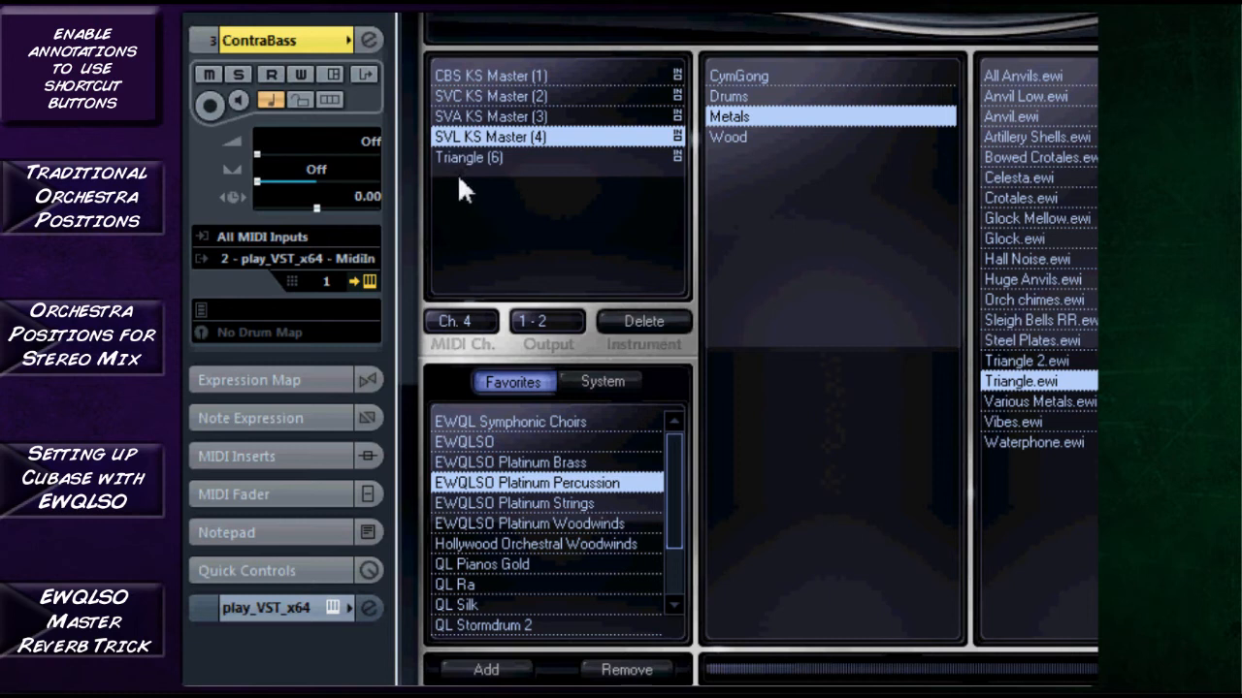
Step: Set the CBS KS Master patch to MIDI channel 1
left_click(543, 77)
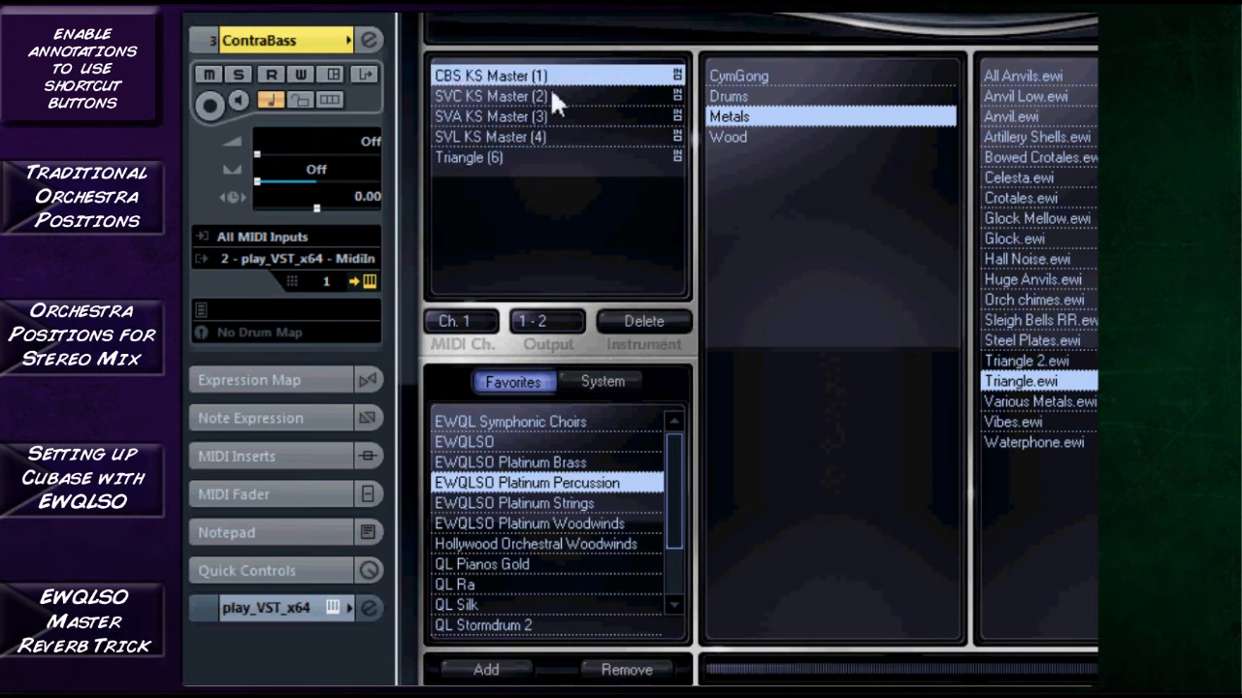
left_click(460, 320)
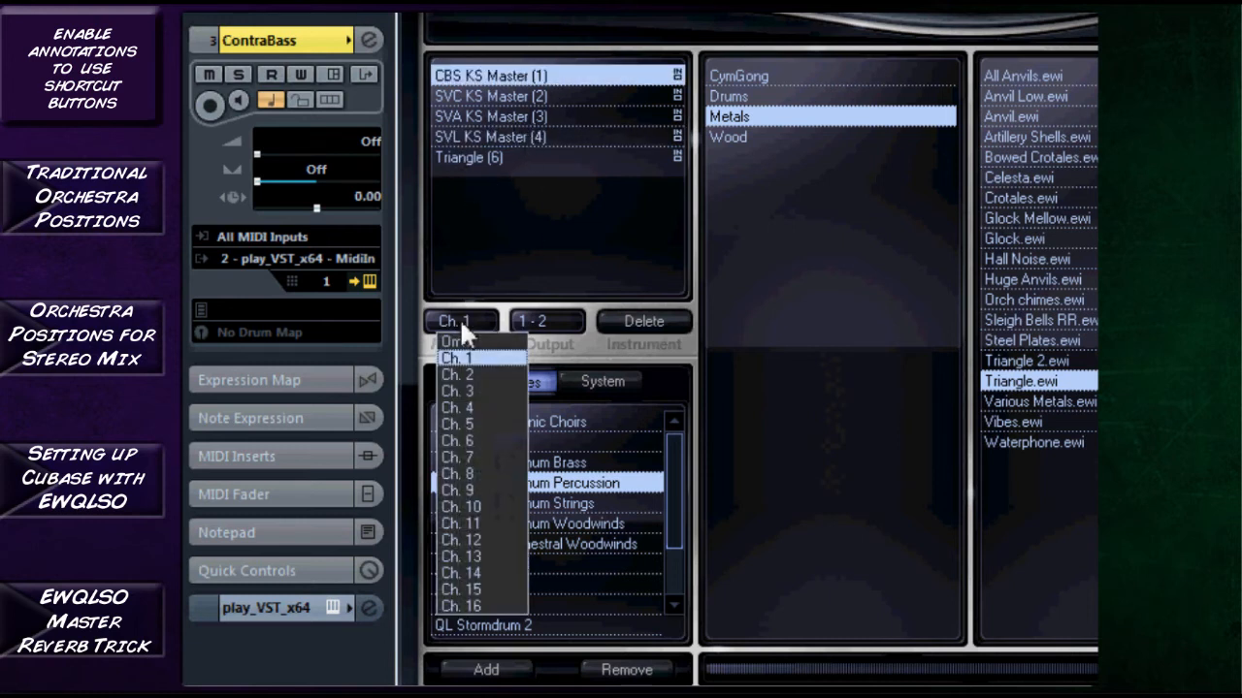
left_click(456, 352)
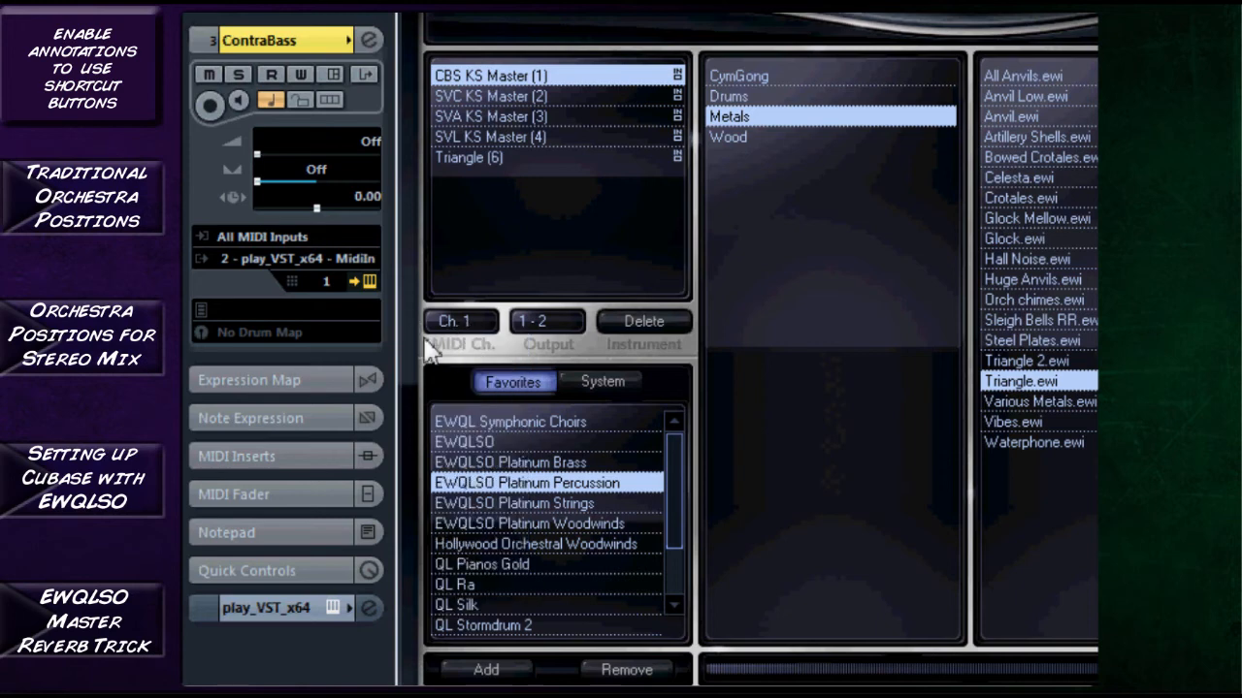
Step: Move the instrument window off the track list and check the MIDI channels of the Cello and Viola tracks
left_click_drag(427, 2, 644, 12)
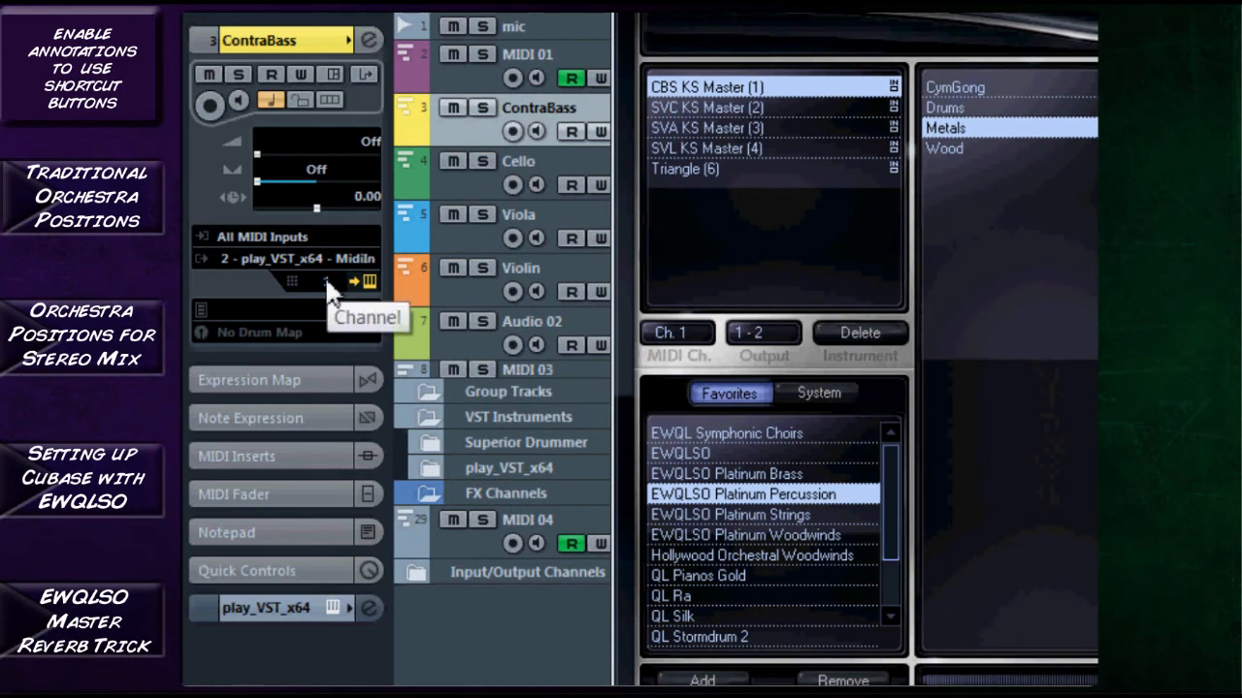
left_click(511, 184)
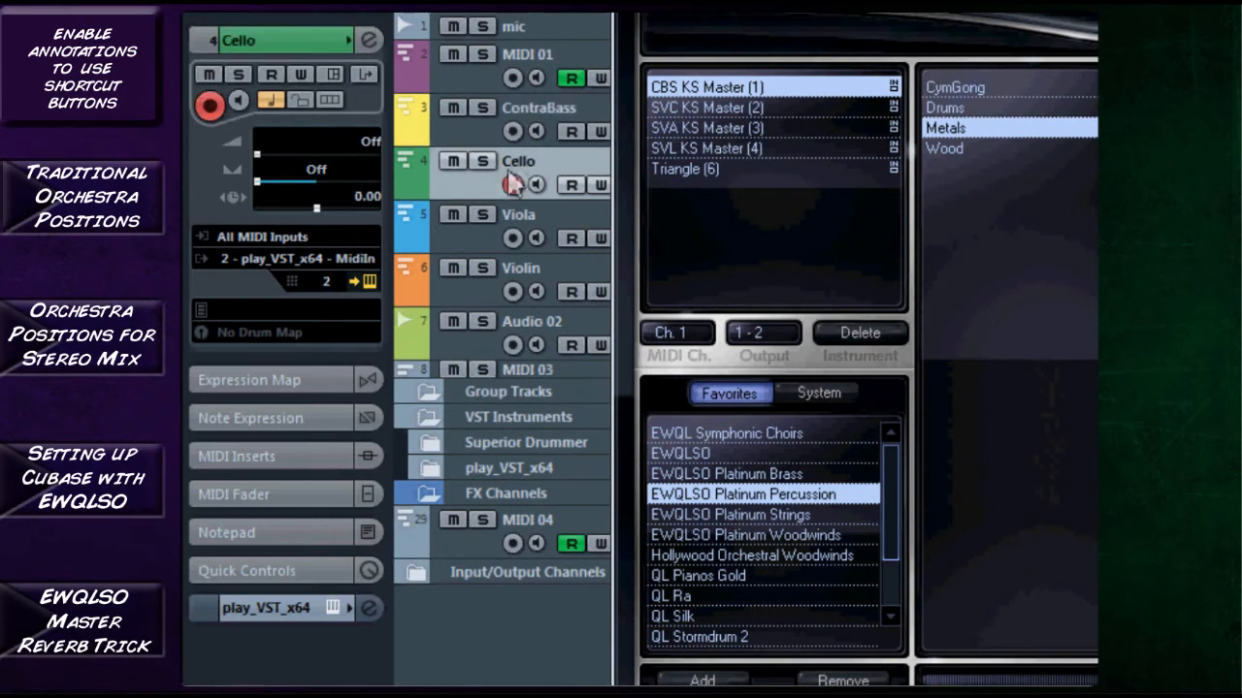
left_click(512, 238)
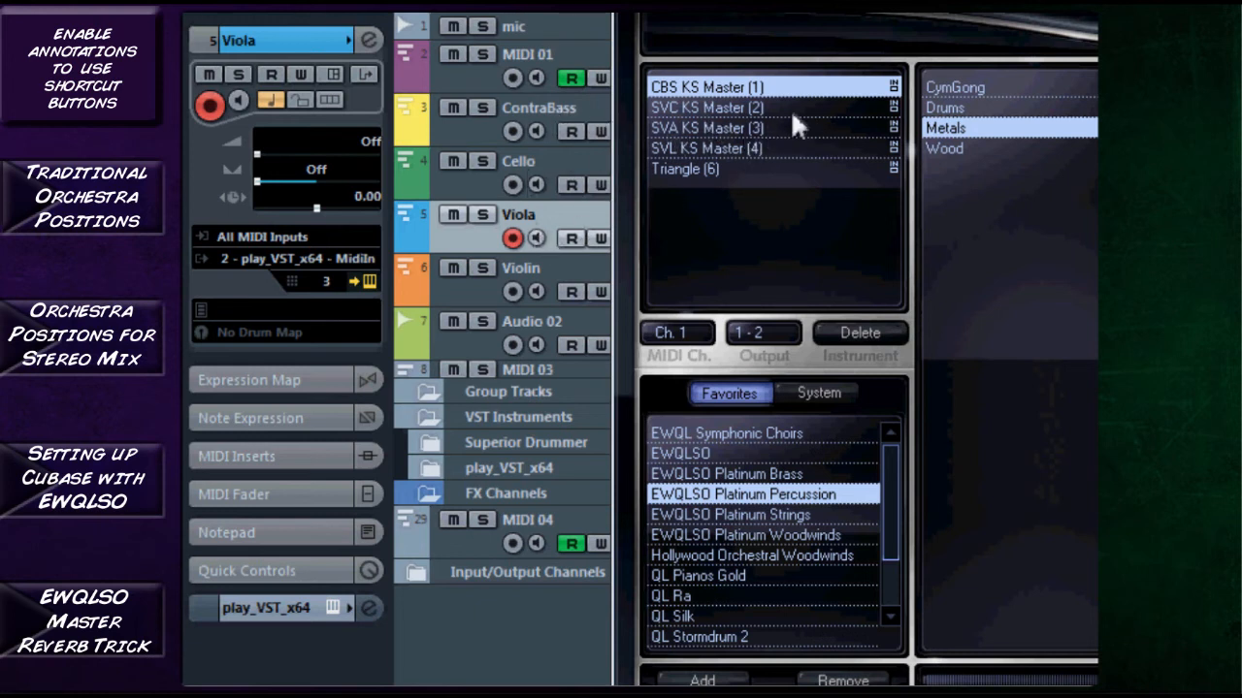
Step: Check the MIDI channel and output assignments of the CBS, SVC, SVA and SVL KS Master patches
left_click(764, 114)
left_click(765, 128)
left_click(757, 111)
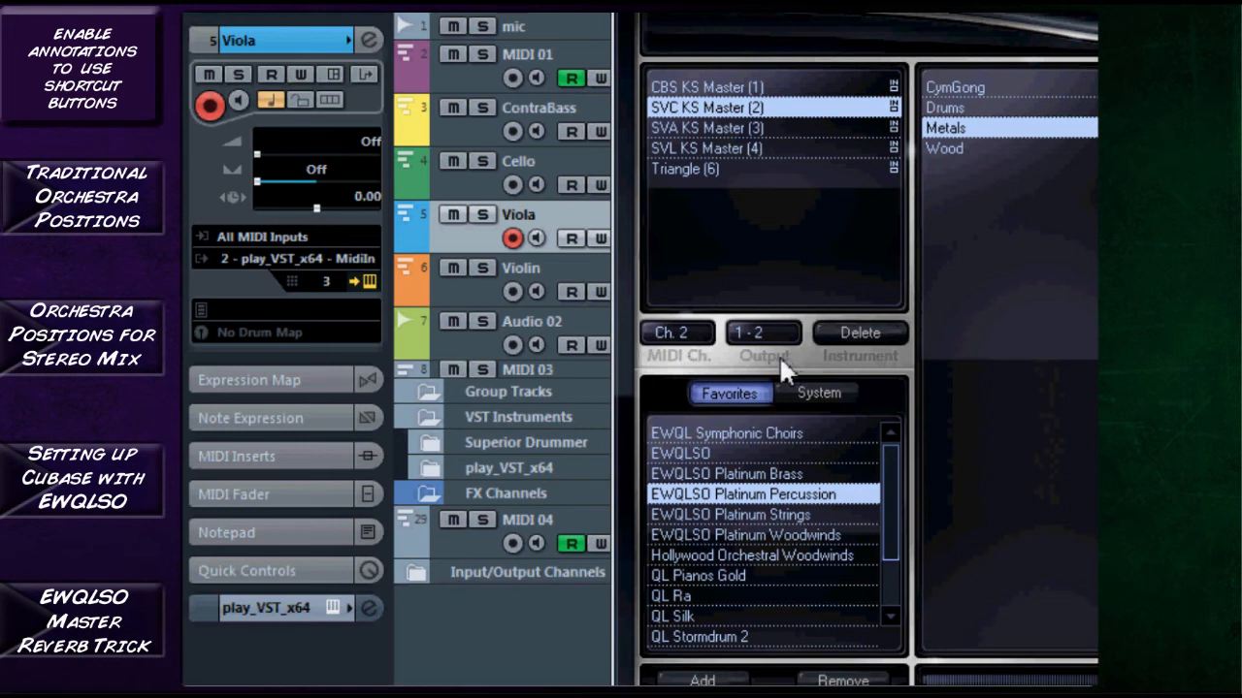
left_click(732, 129)
left_click(726, 144)
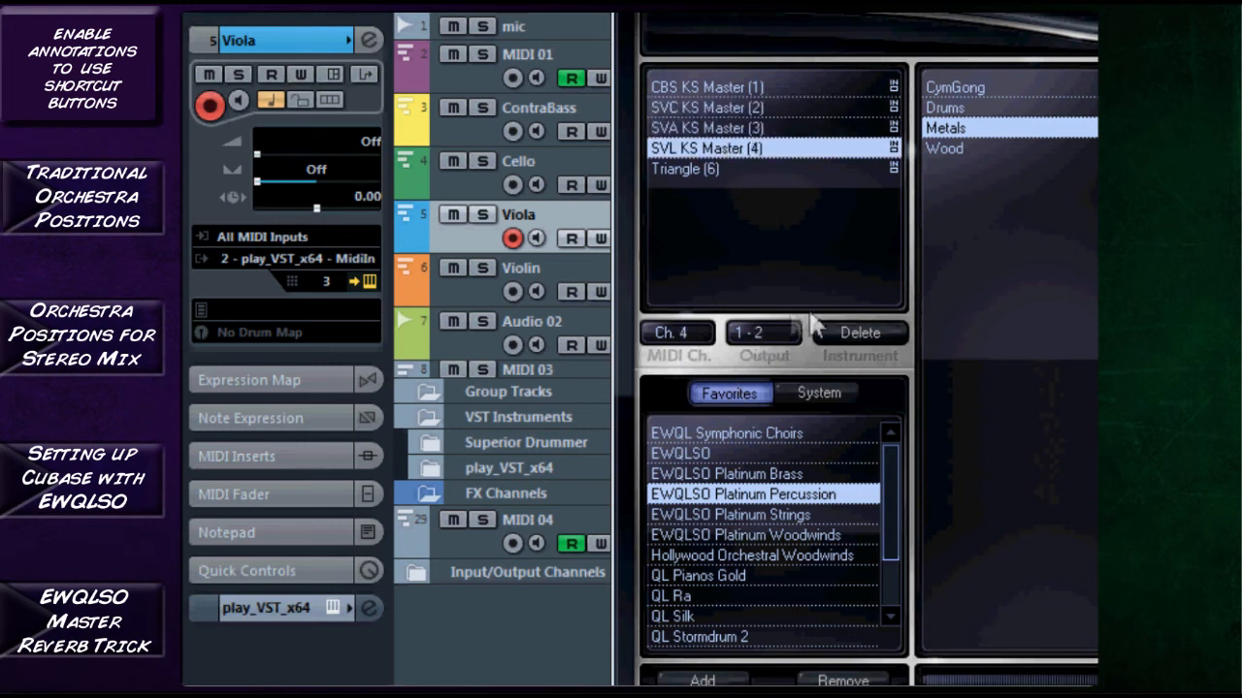
left_click(756, 87)
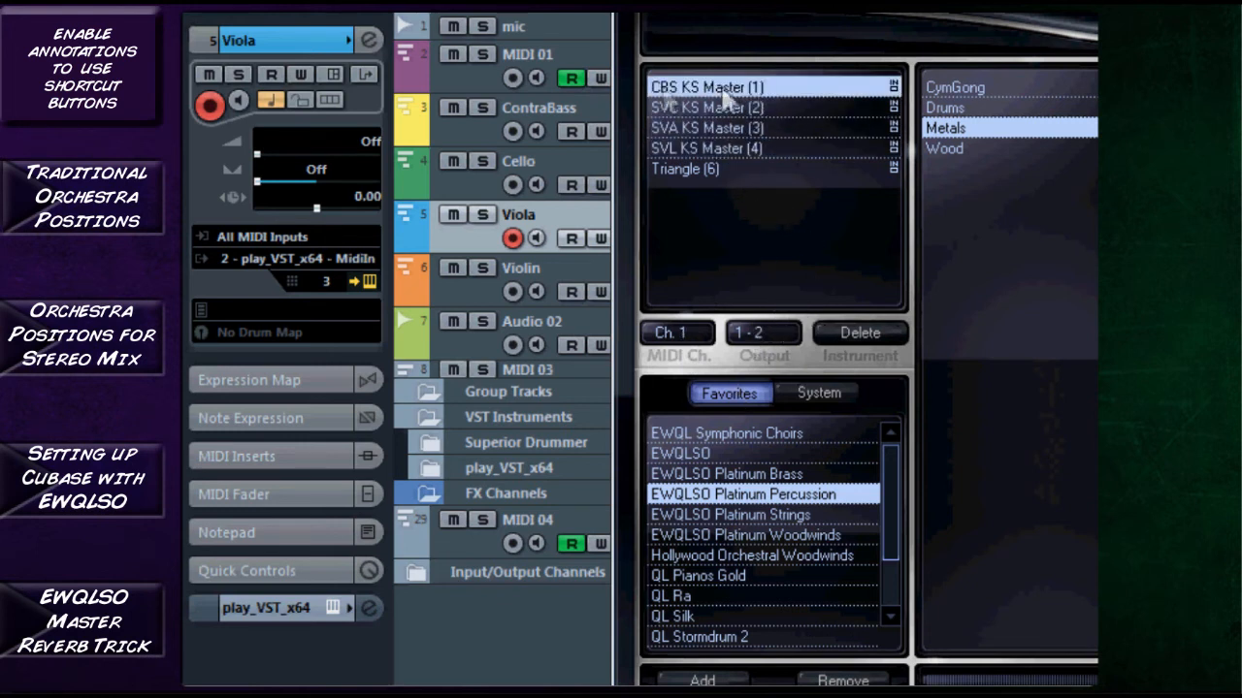
Step: Route the SVC KS Master patch to output 3-4, SVA KS Master to 5-6 and SVL KS Master to 7-8
left_click(788, 109)
left_click(765, 333)
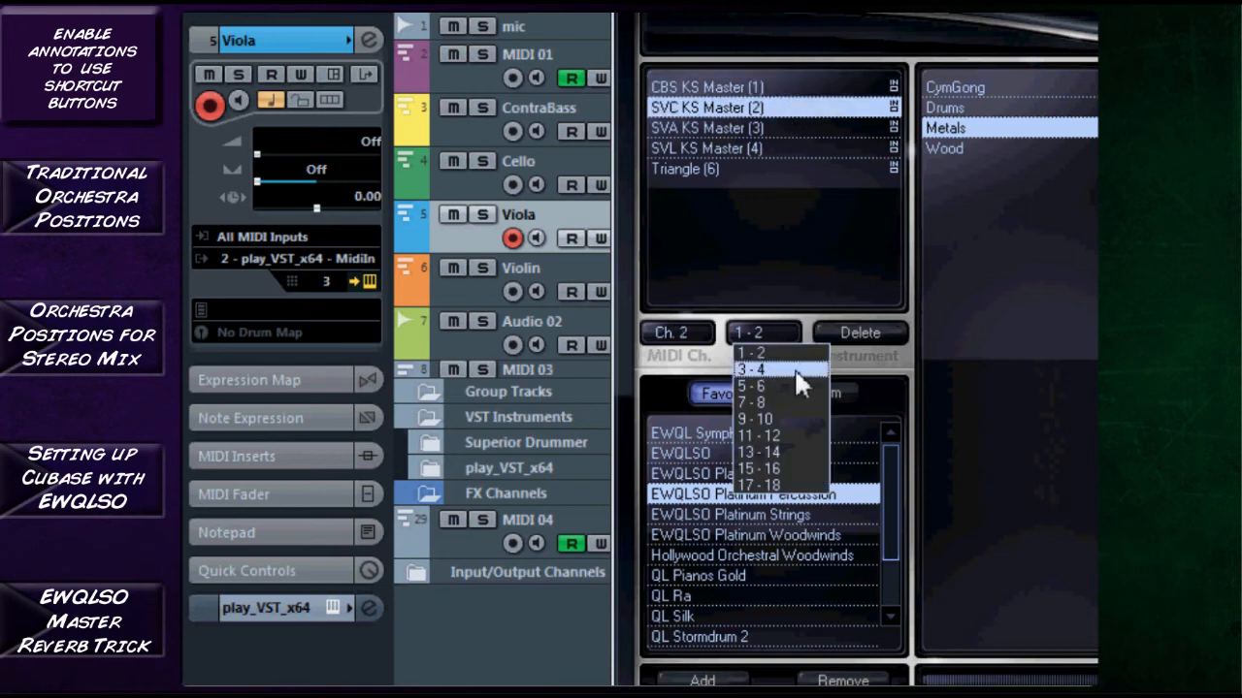
left_click(789, 367)
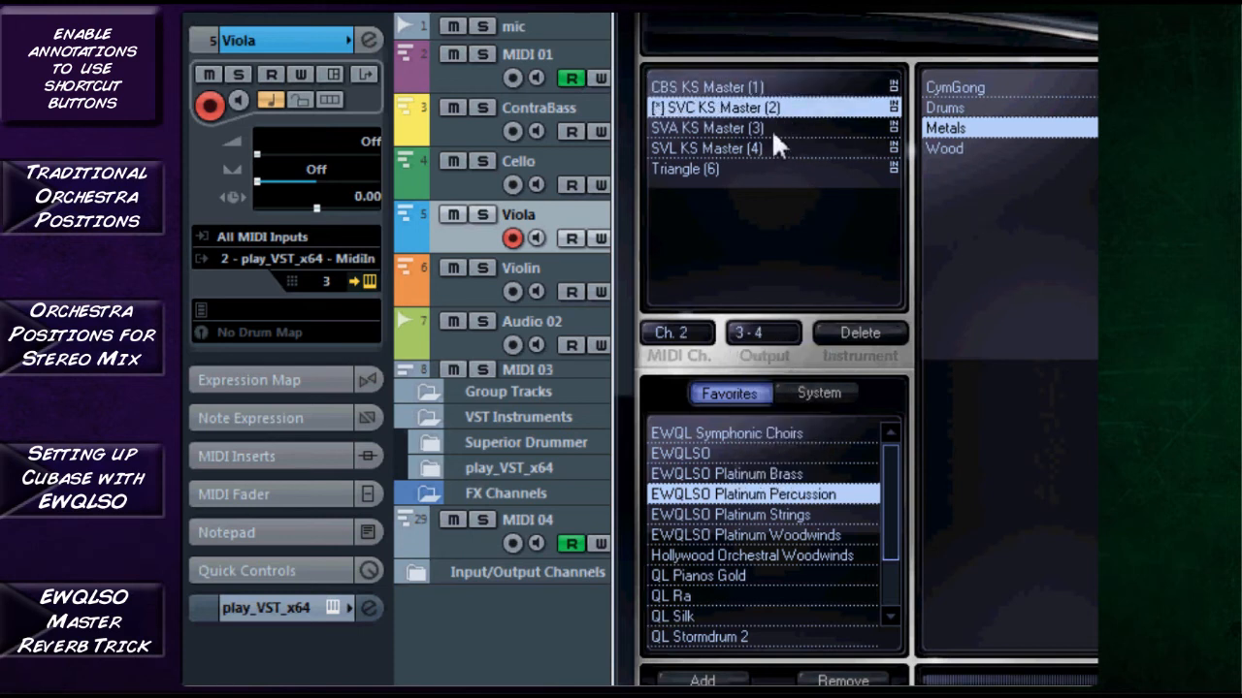
left_click(771, 128)
left_click(765, 334)
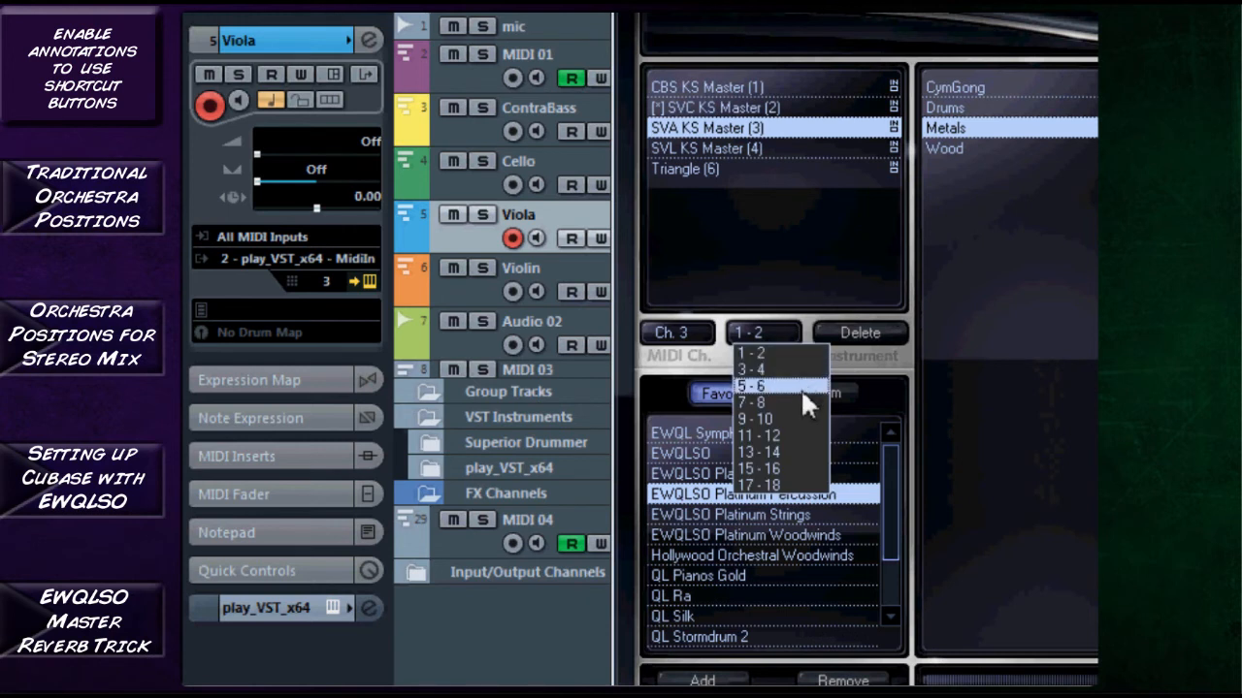
left_click(798, 387)
left_click(787, 149)
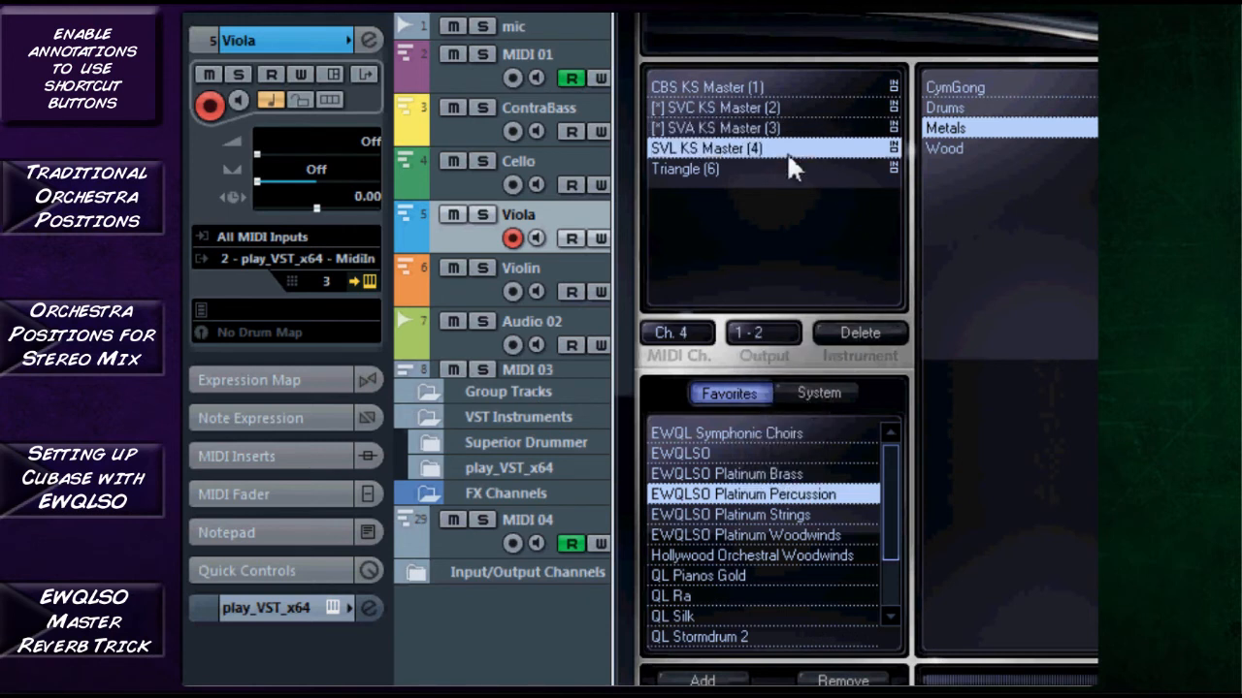
left_click(776, 333)
left_click(771, 403)
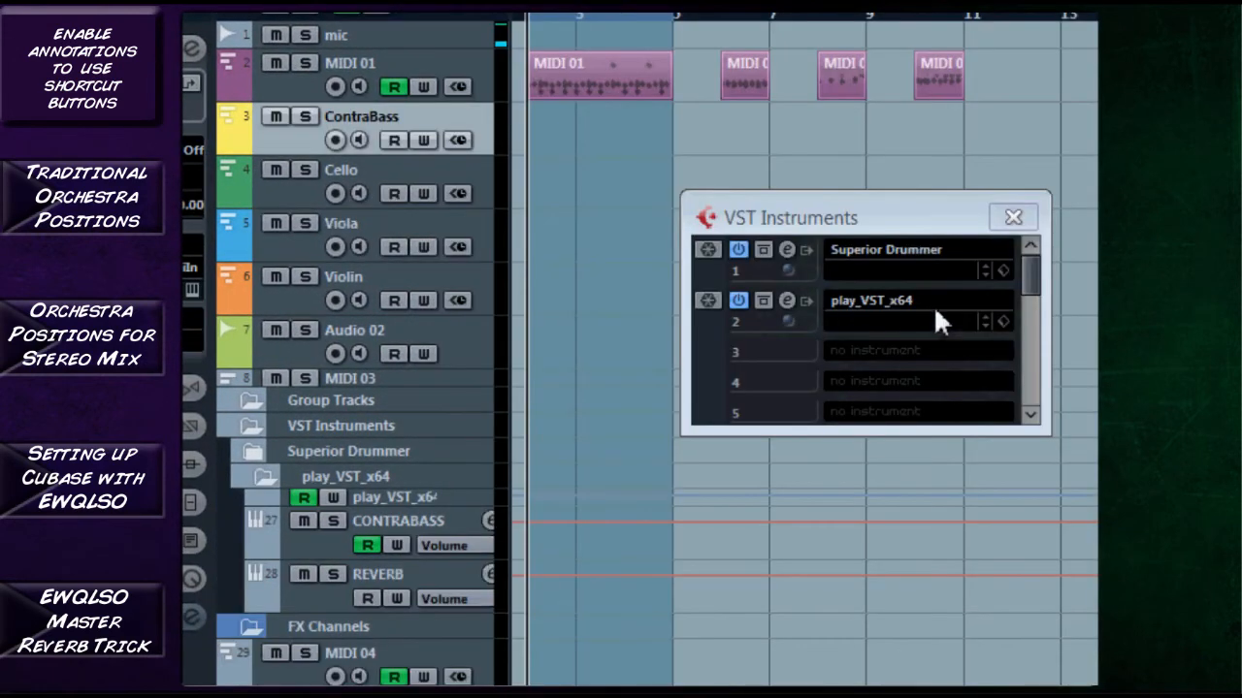
Step: Activate stereo outputs 3-4, 5-6 and 7-8 for play_VST_x64 in the VST Instruments rack and close the rack
left_click(805, 301)
left_click(805, 301)
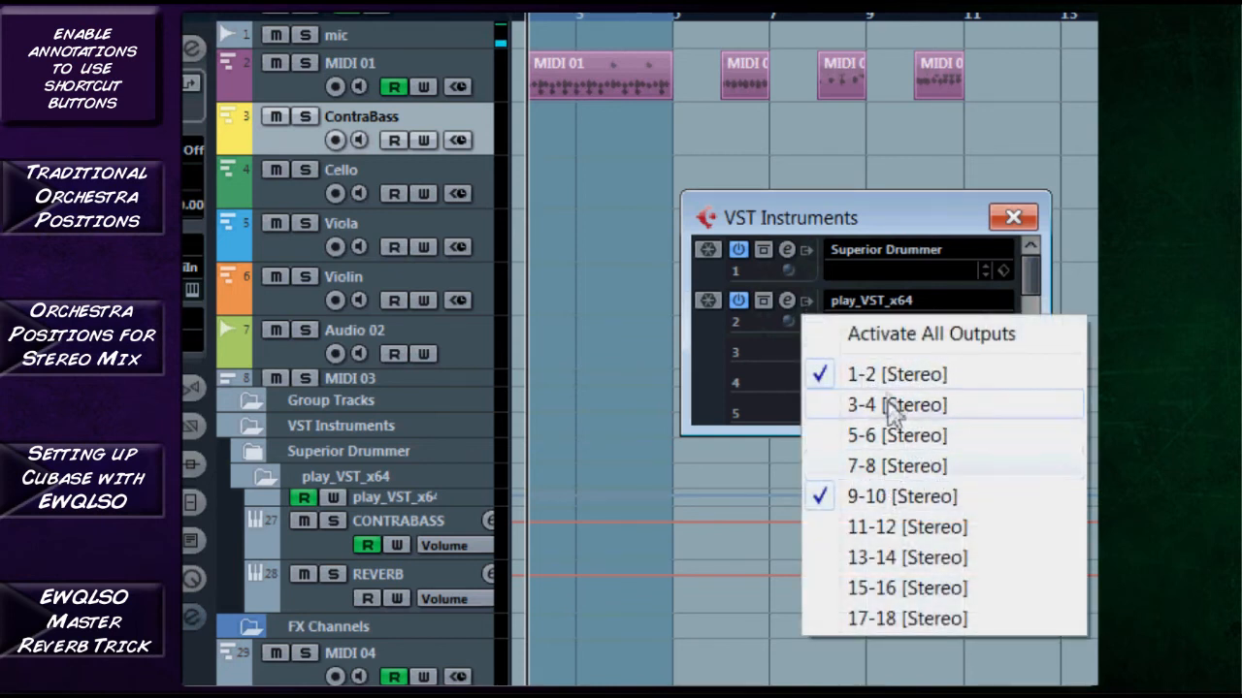
left_click(859, 407)
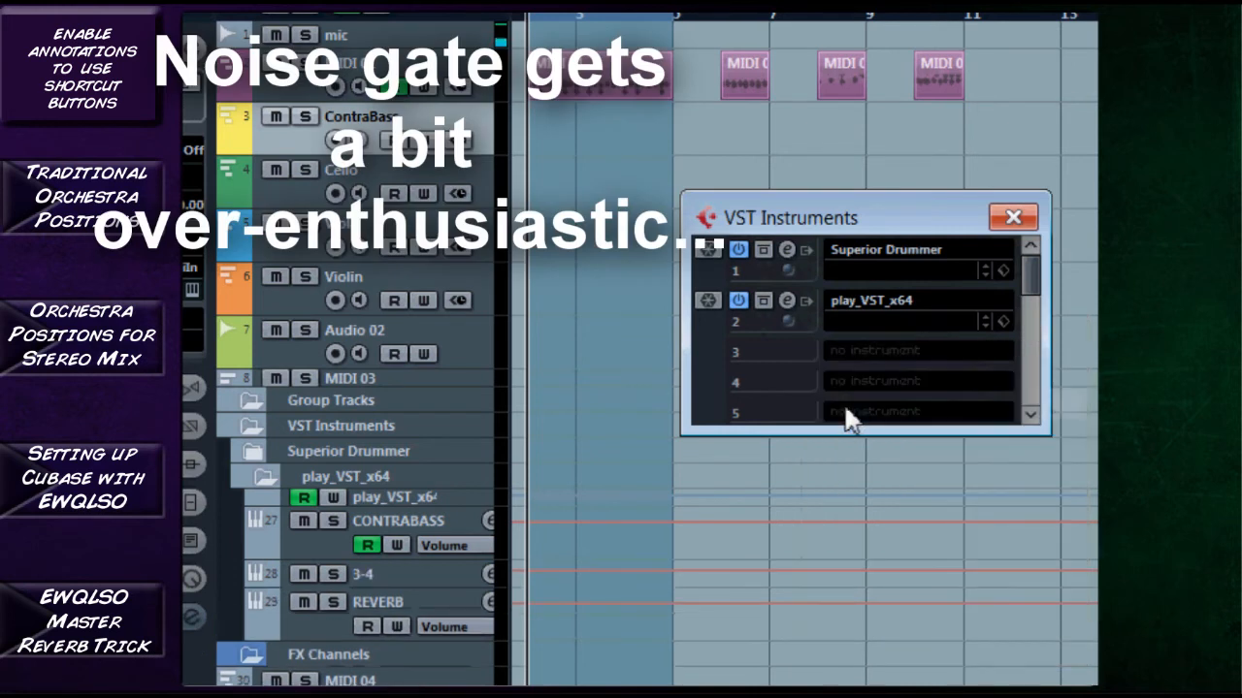
left_click(806, 312)
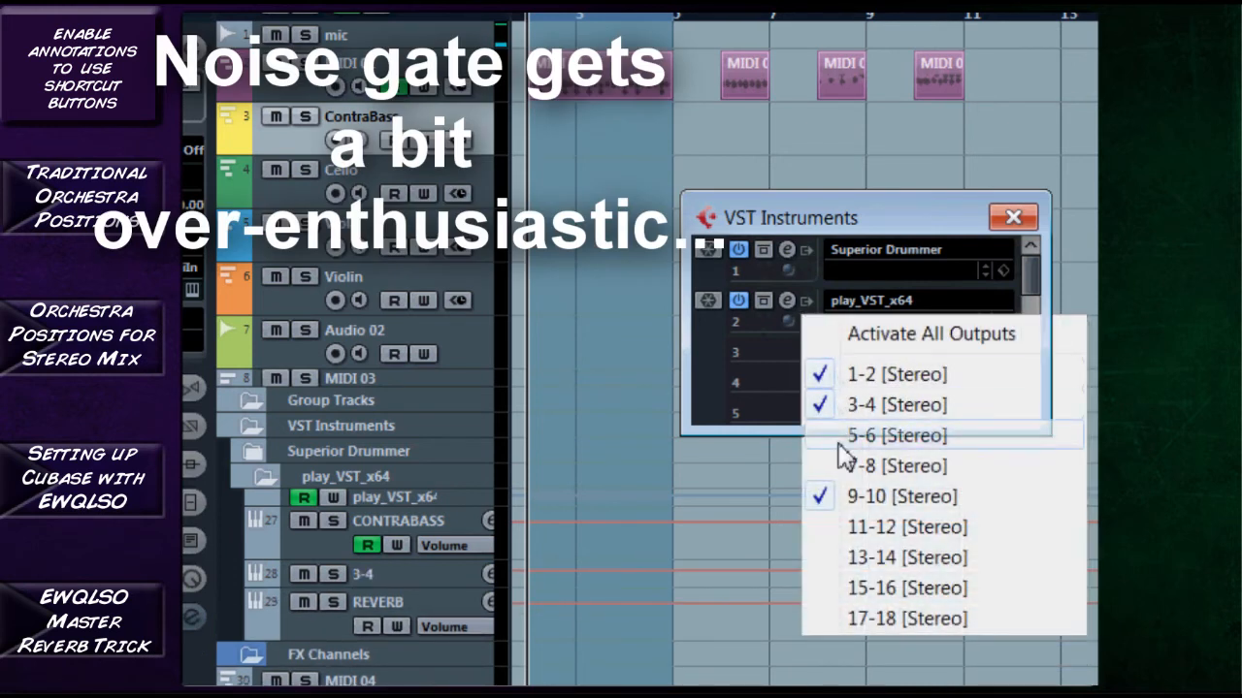
left_click(837, 438)
key("F11")
key("F11")
left_click(806, 302)
left_click(825, 465)
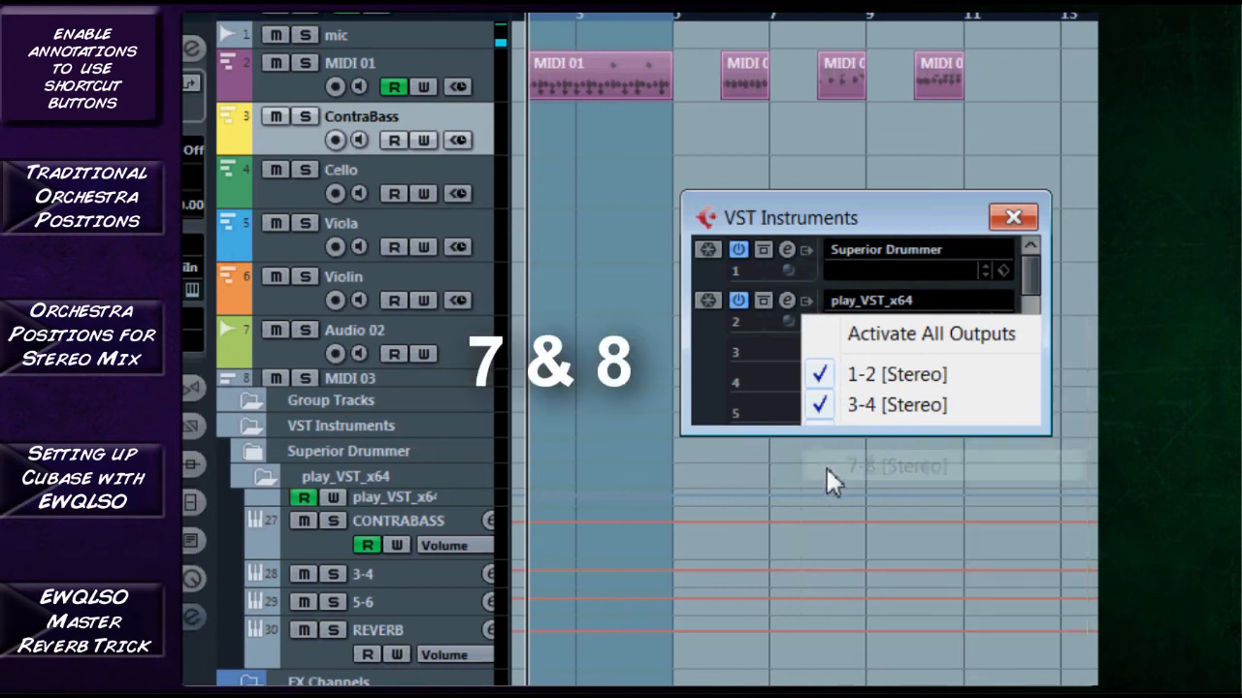
left_click(1015, 216)
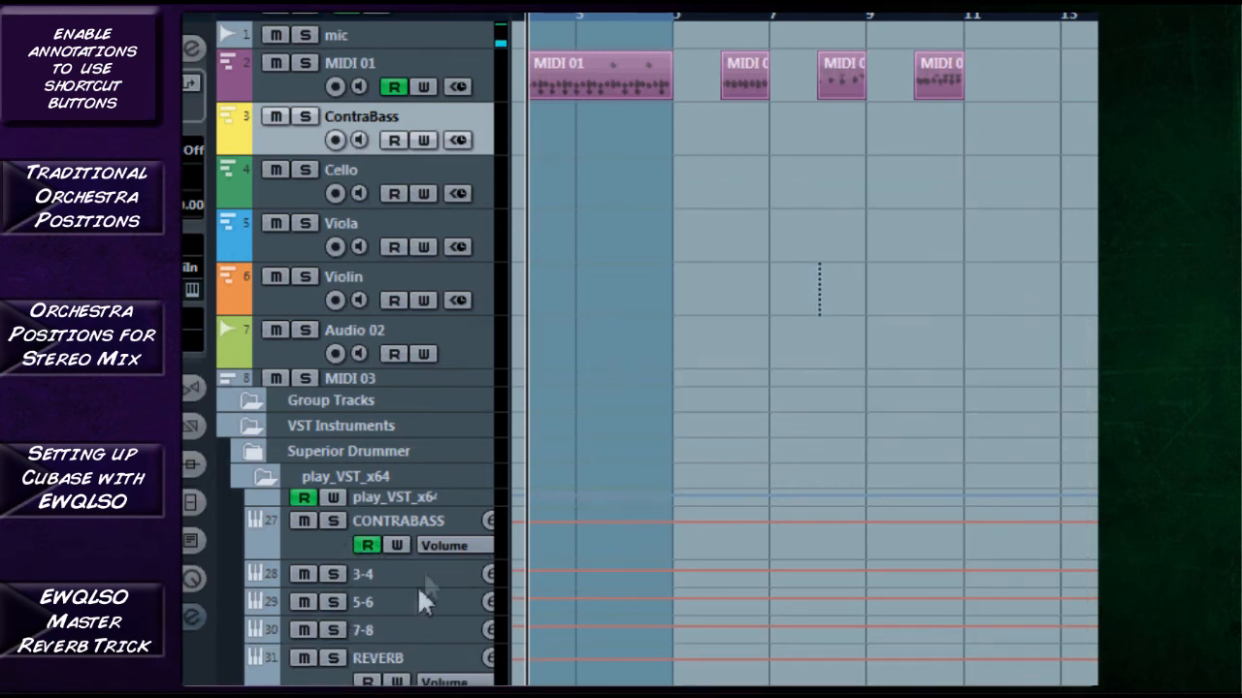
Step: Rename the instrument output channels 3-4, 5-6 and 7-8 as Cello, Viola and Violin
left_click(393, 575)
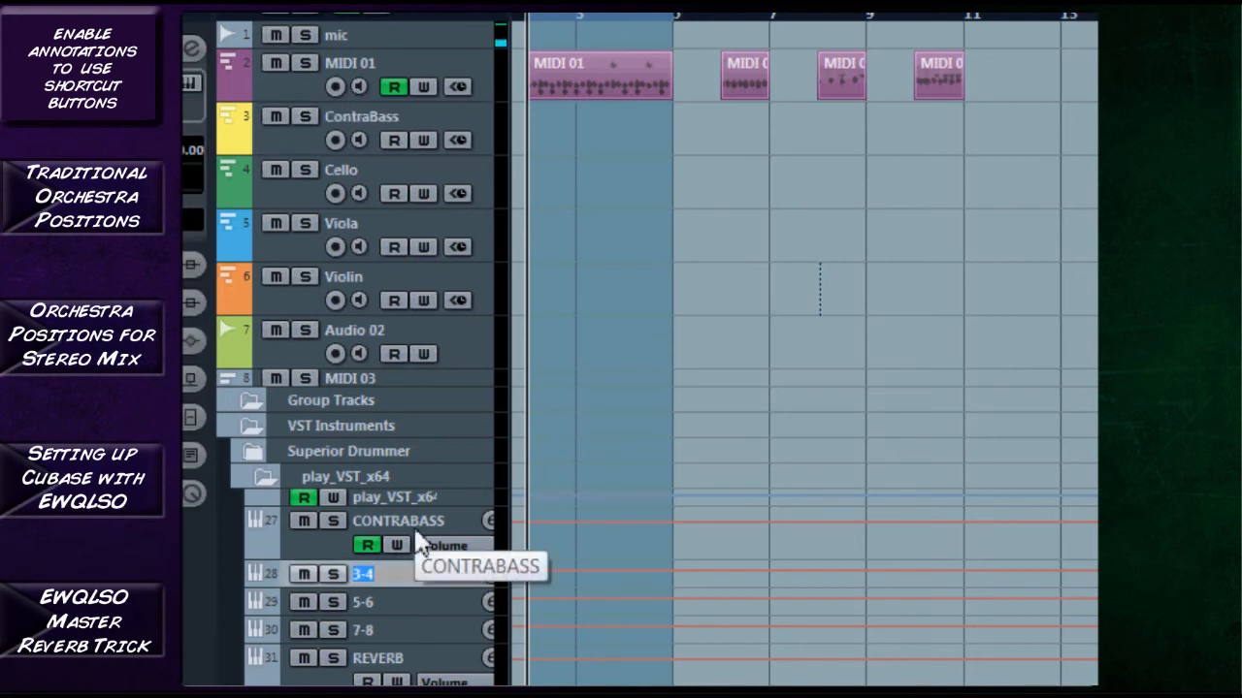
type("Cello")
double_click(368, 602)
type("Viola")
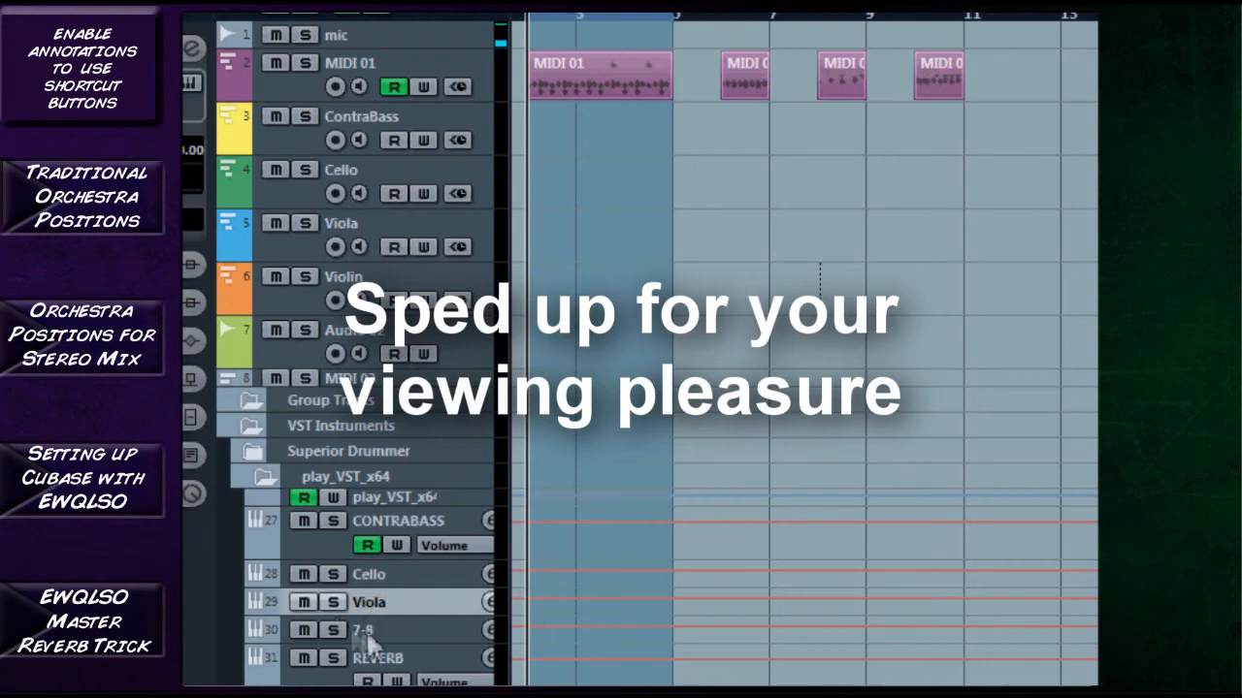
double_click(367, 628)
type("Violin")
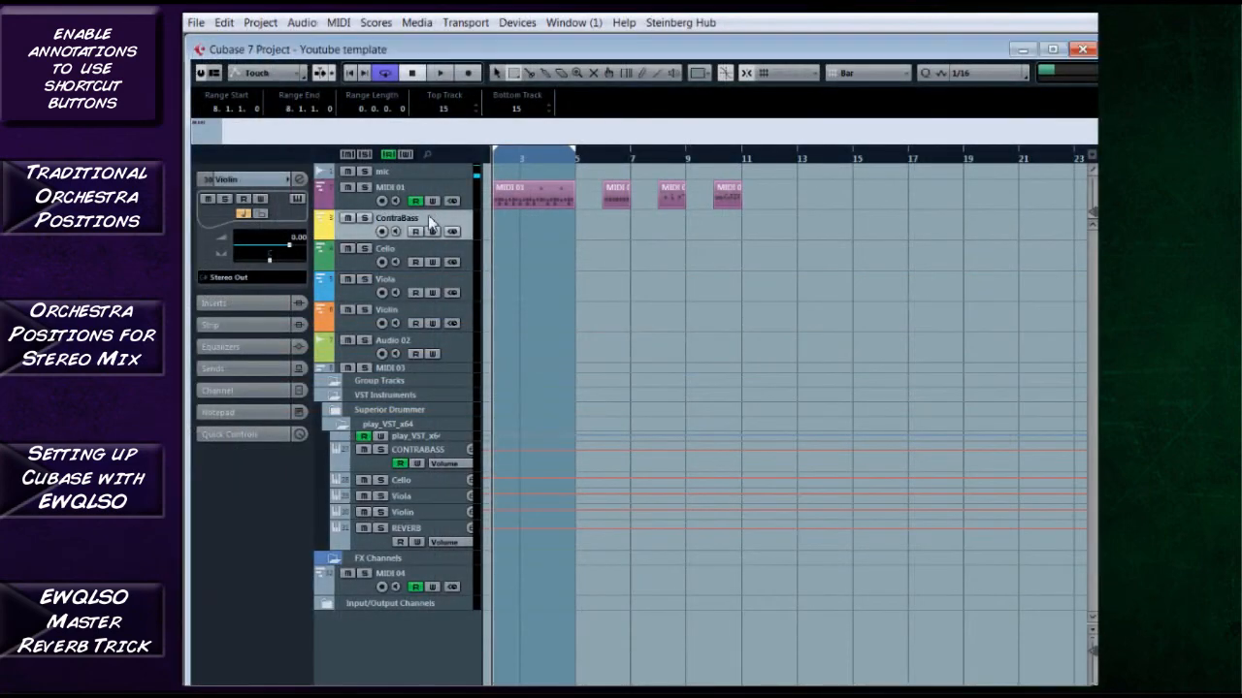
Step: Open the ContraBass track's instrument, show CBS KS Master in the player view and look through its reverb presets
left_click(427, 222)
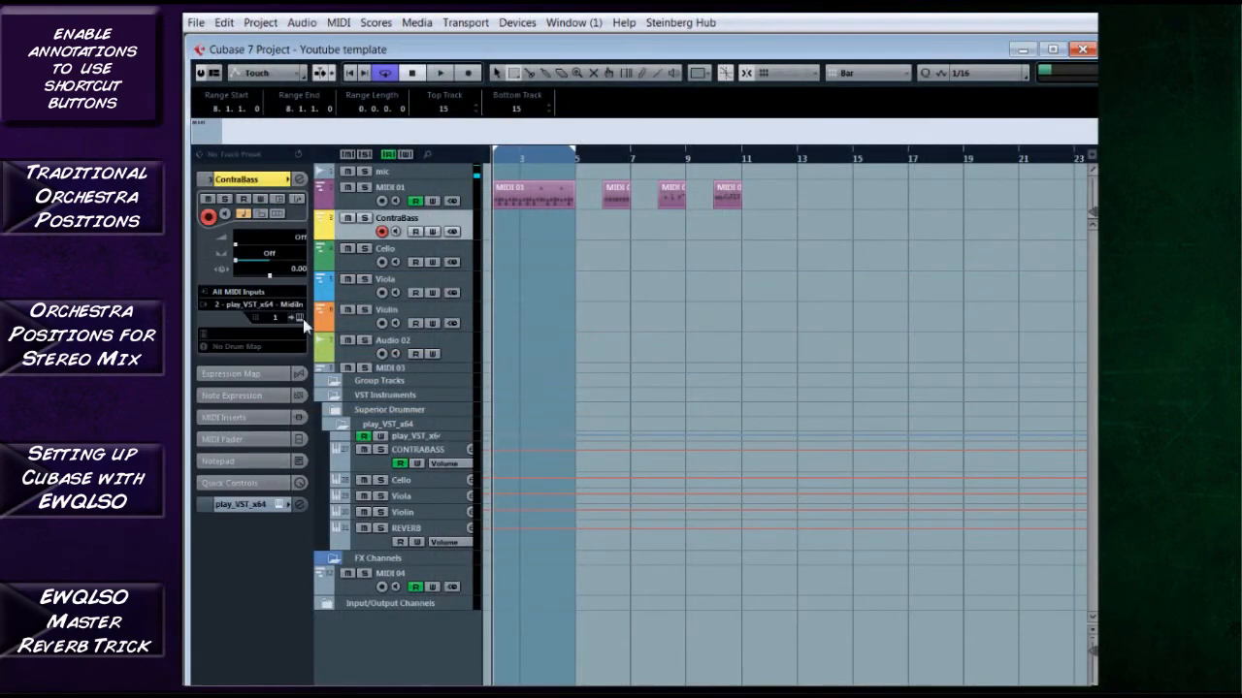
left_click(300, 317)
left_click_drag(536, 99, 611, 114)
left_click(419, 215)
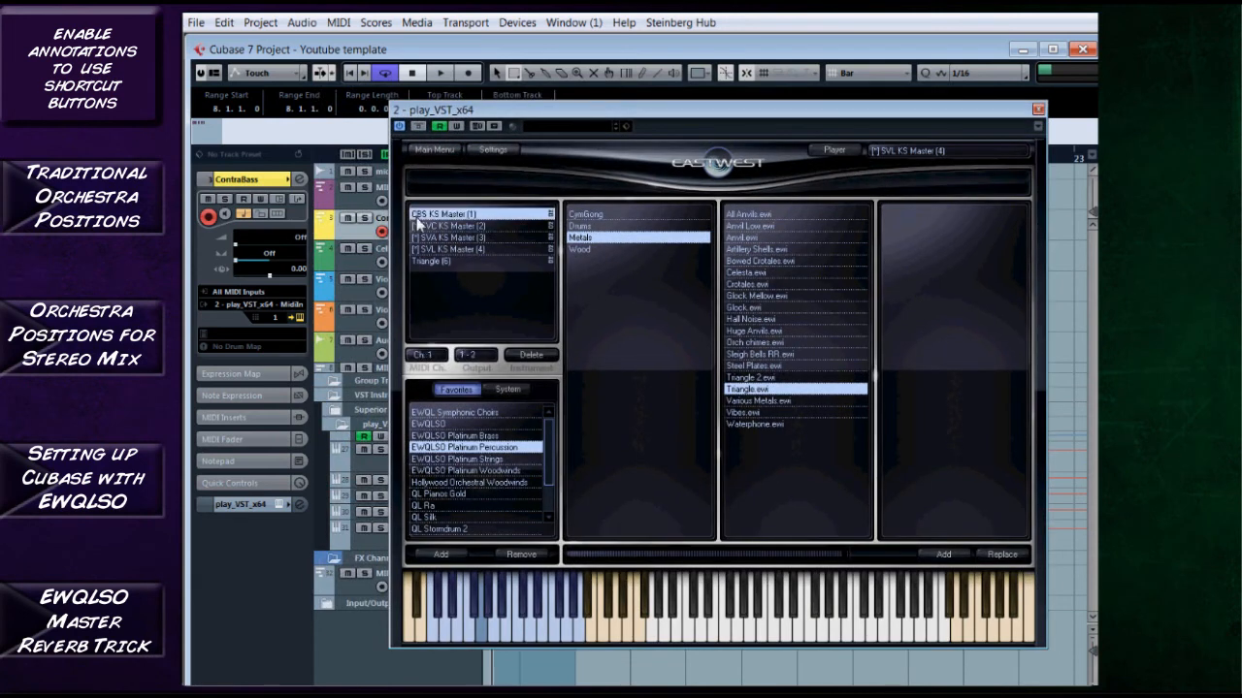
left_click(831, 153)
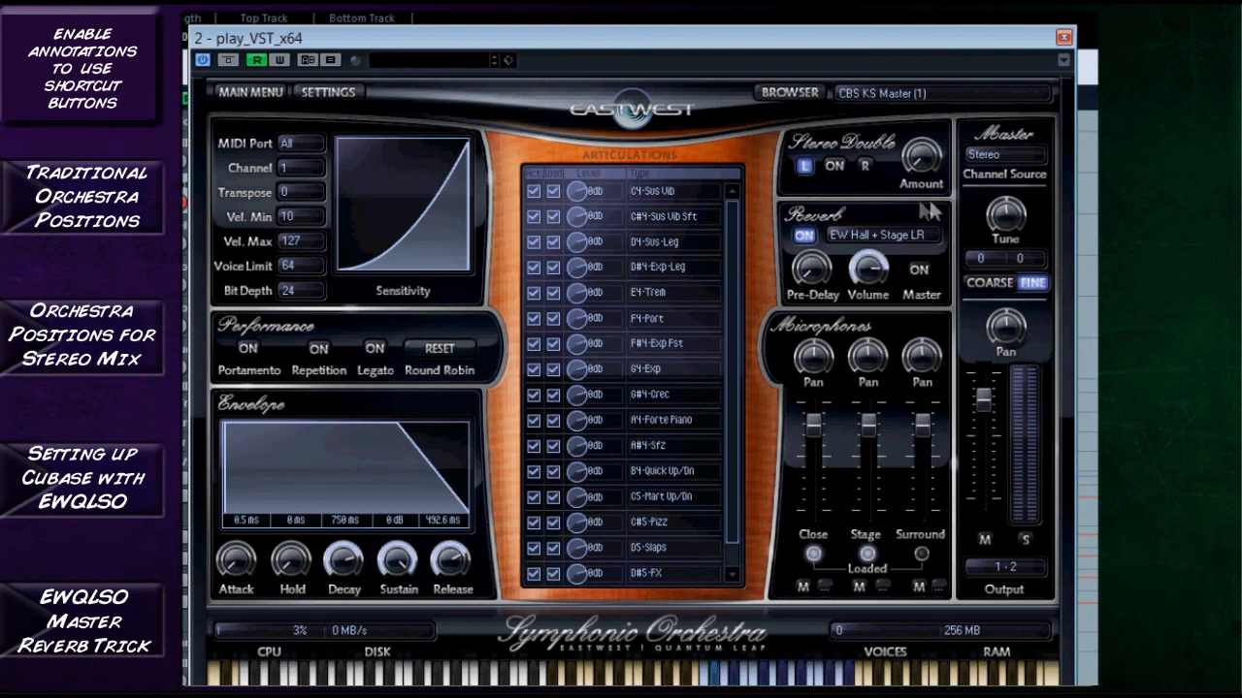
left_click(899, 233)
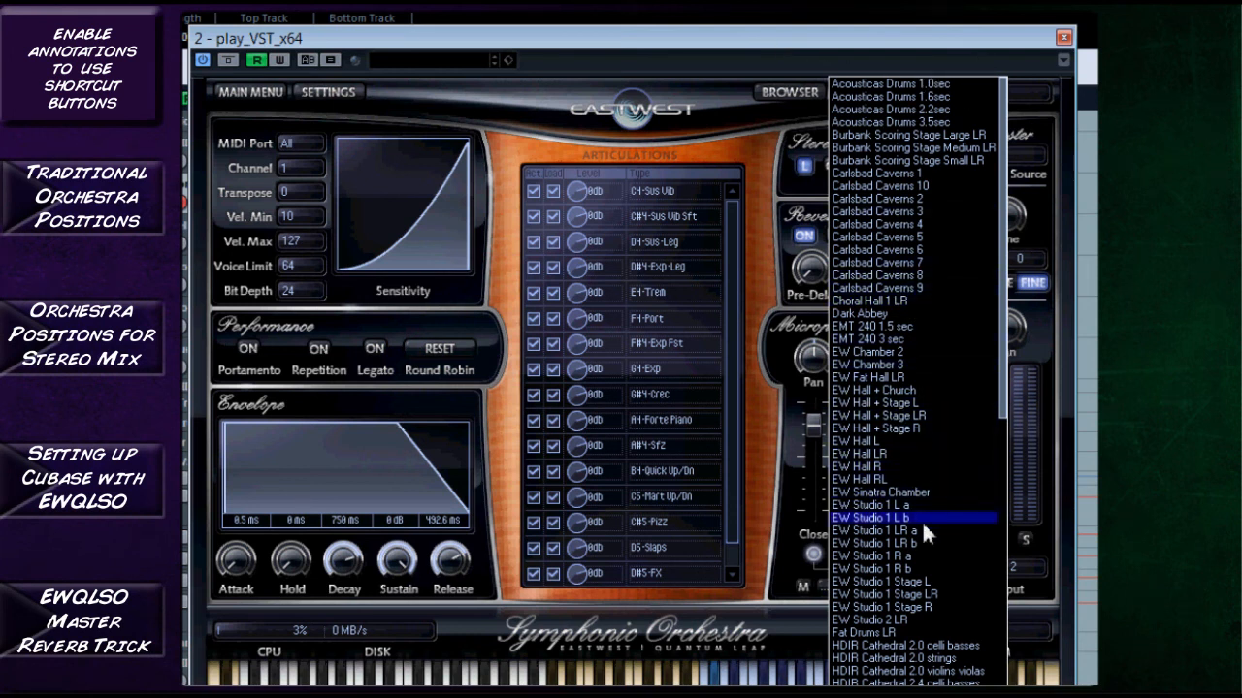
left_click(802, 131)
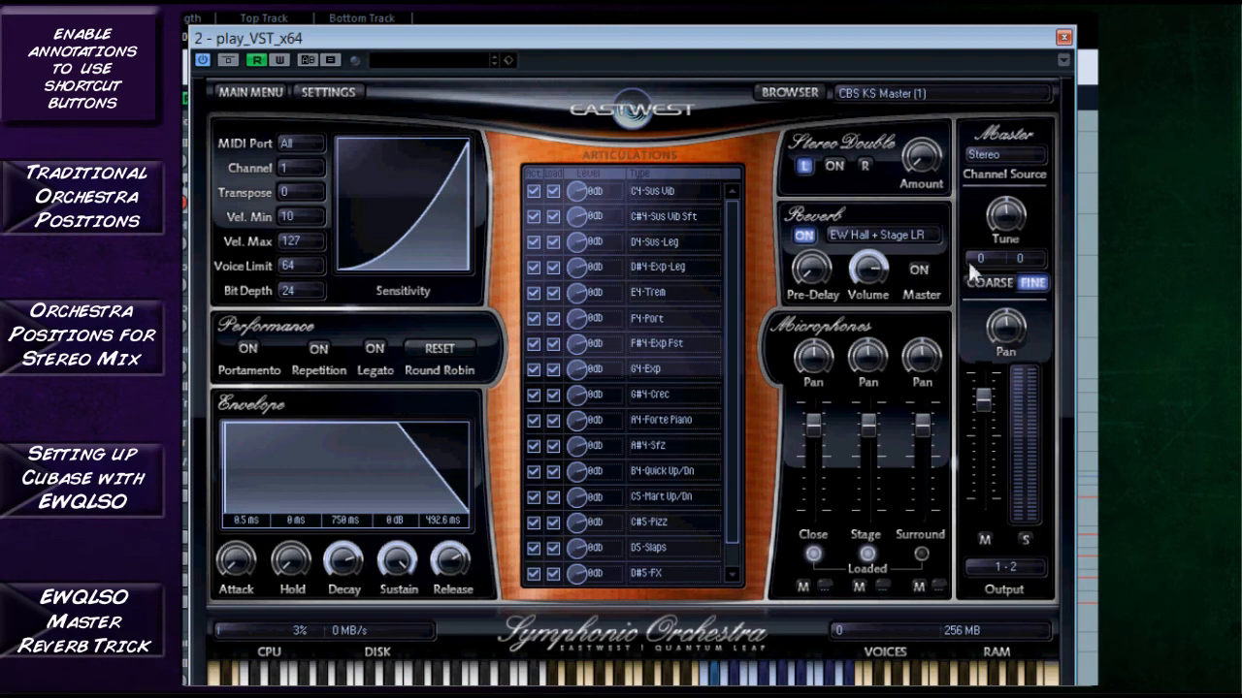
Step: View the player settings of the SVC KS Master patch and of the Triangle patch
left_click(863, 87)
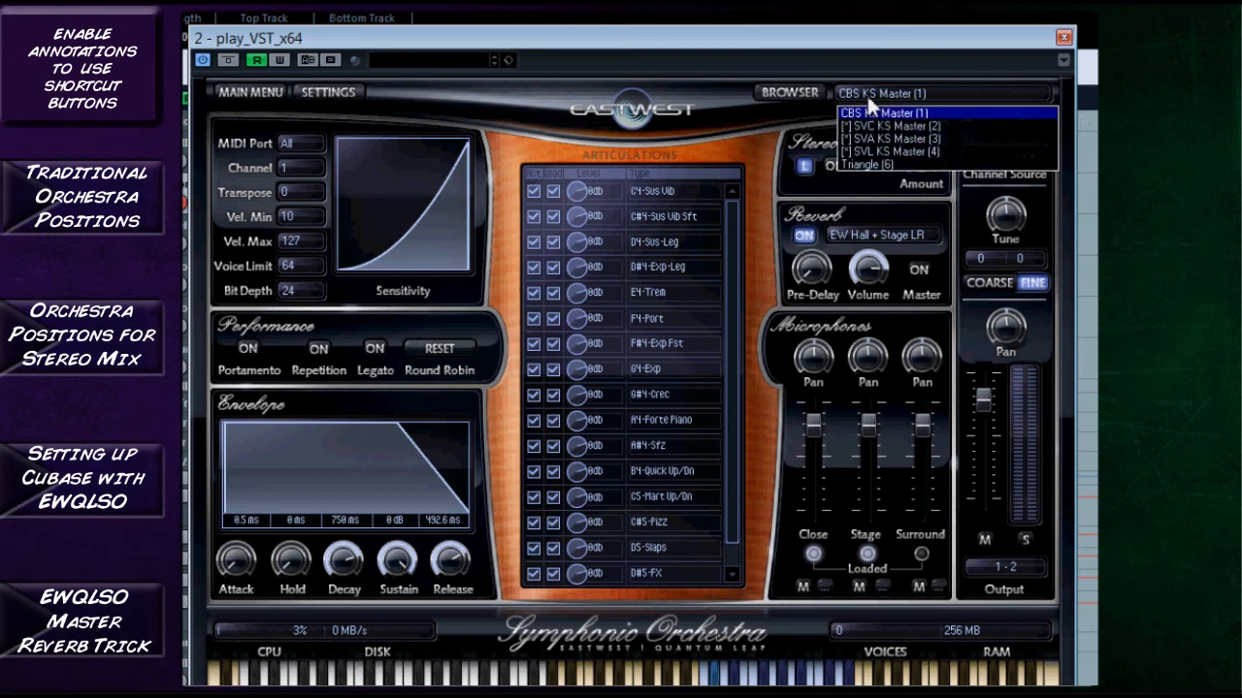
left_click(918, 125)
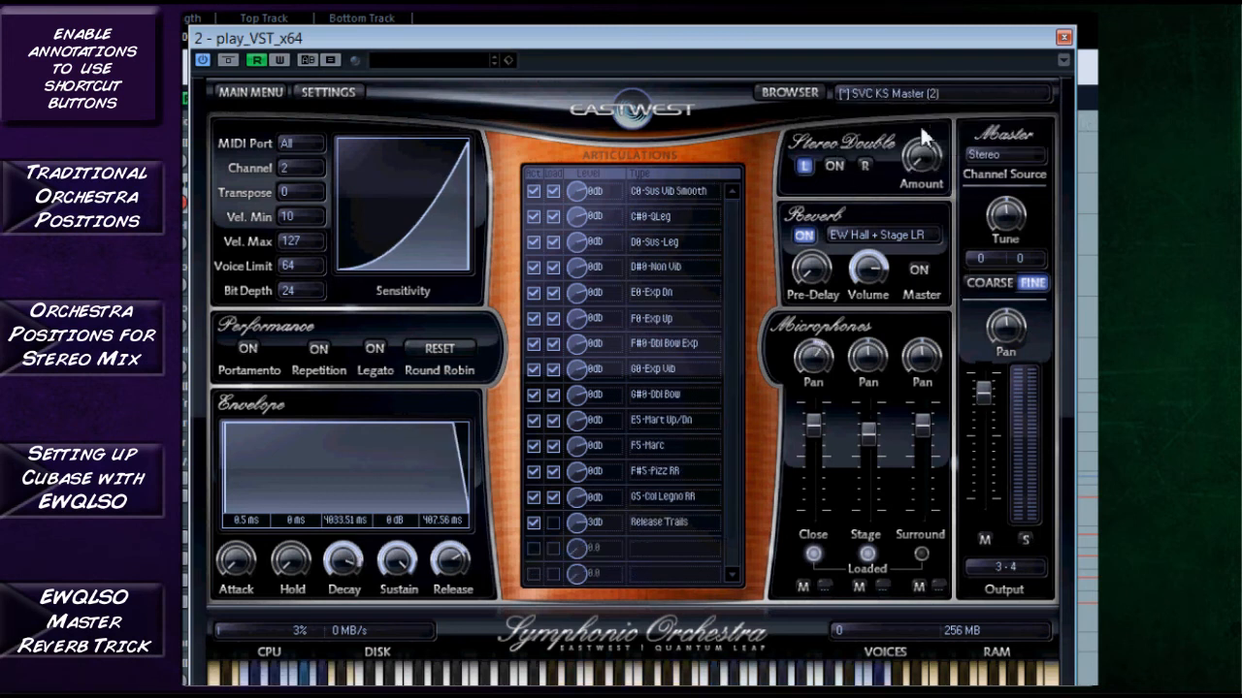
left_click(879, 89)
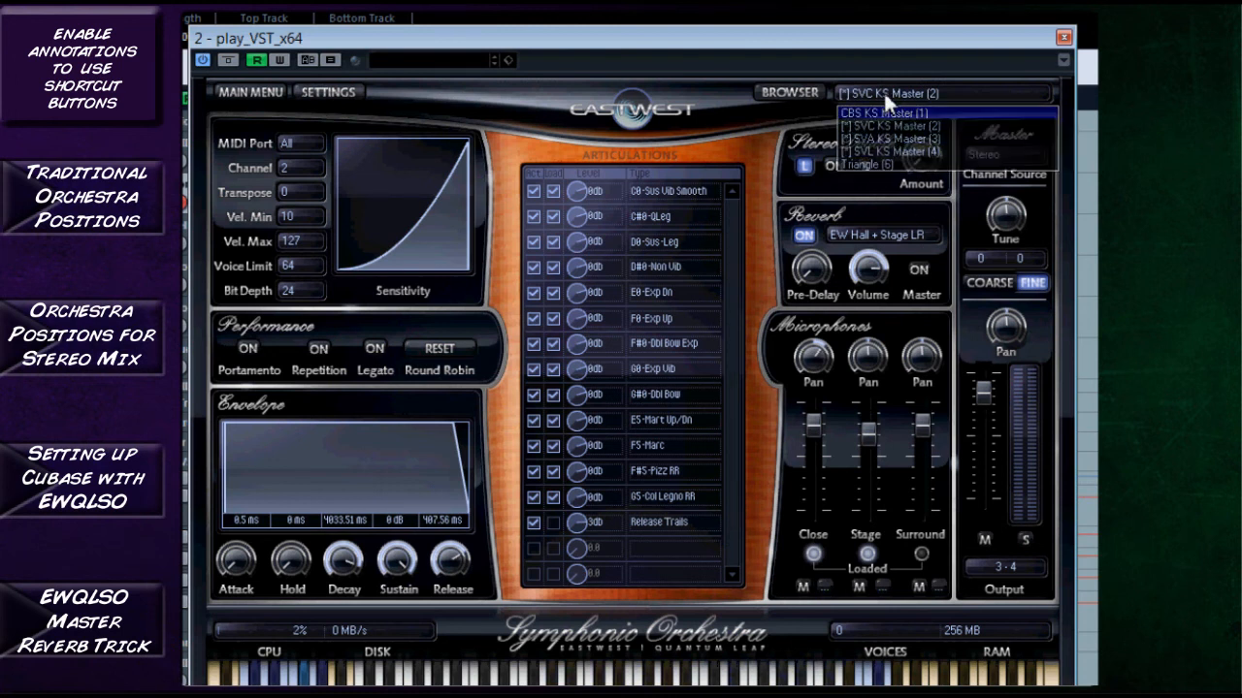
left_click(875, 163)
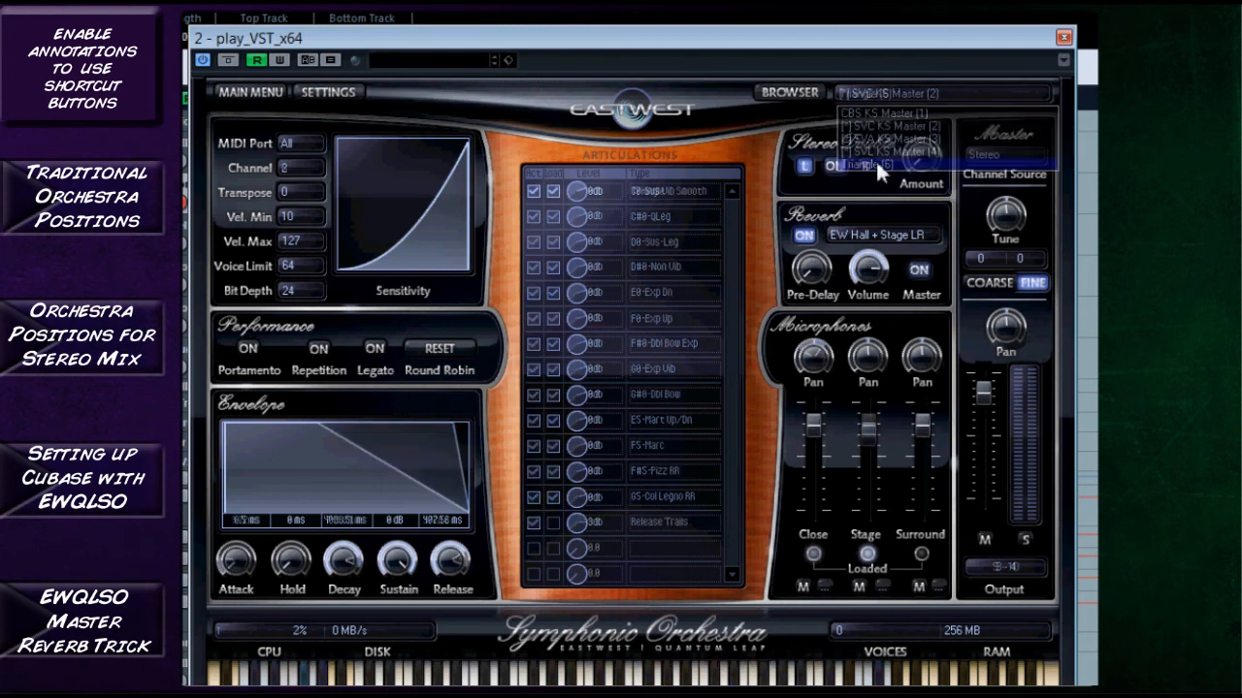
Step: Turn on the master reverb for the Triangle patch and check its output assignment in the instrument browser
left_click(919, 271)
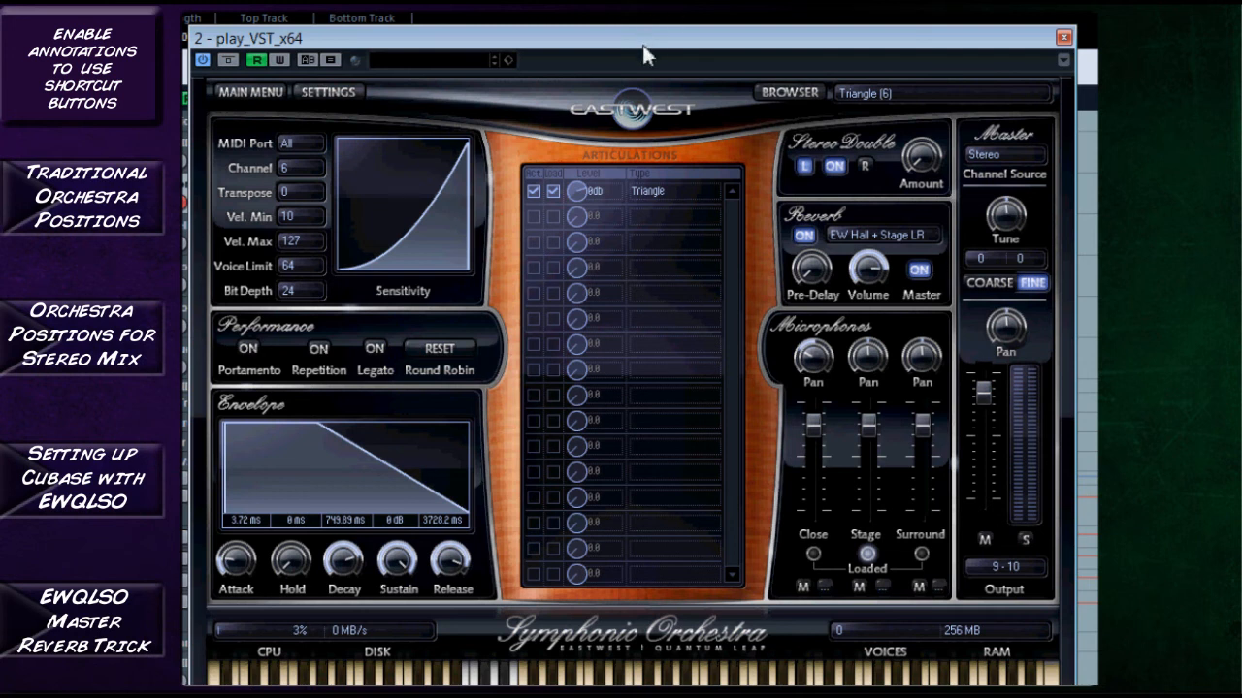
left_click_drag(648, 54, 659, 44)
left_click(806, 81)
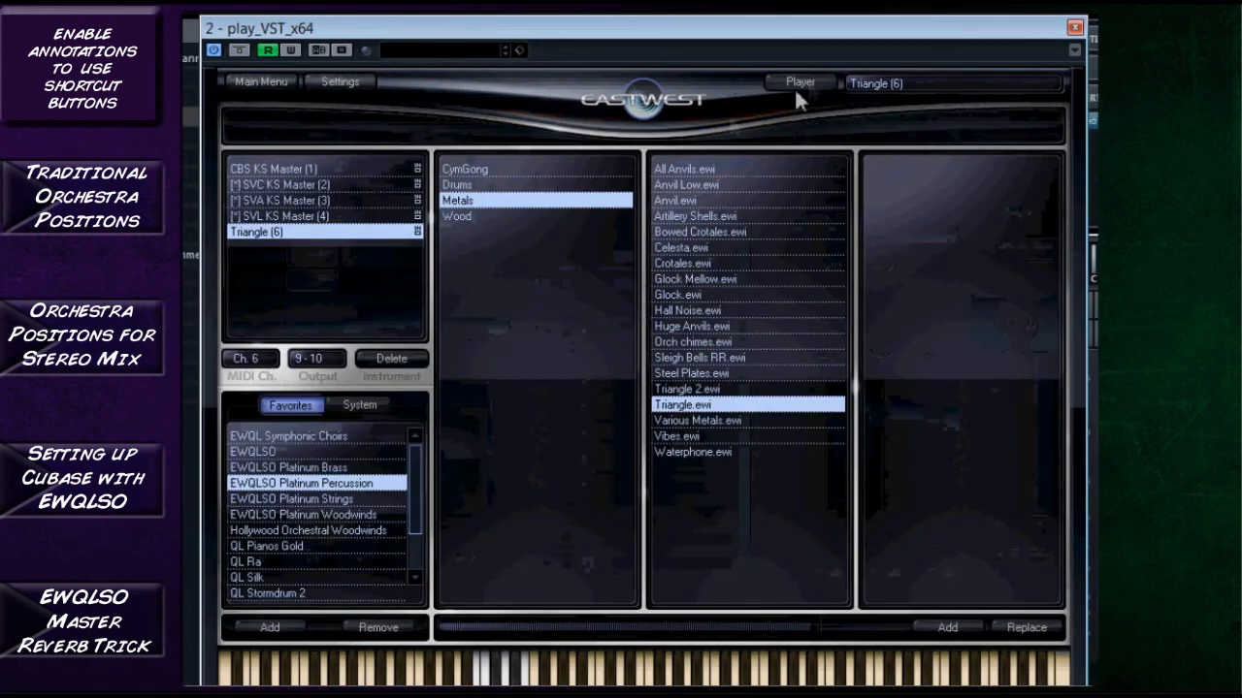
left_click(319, 359)
left_click(325, 362)
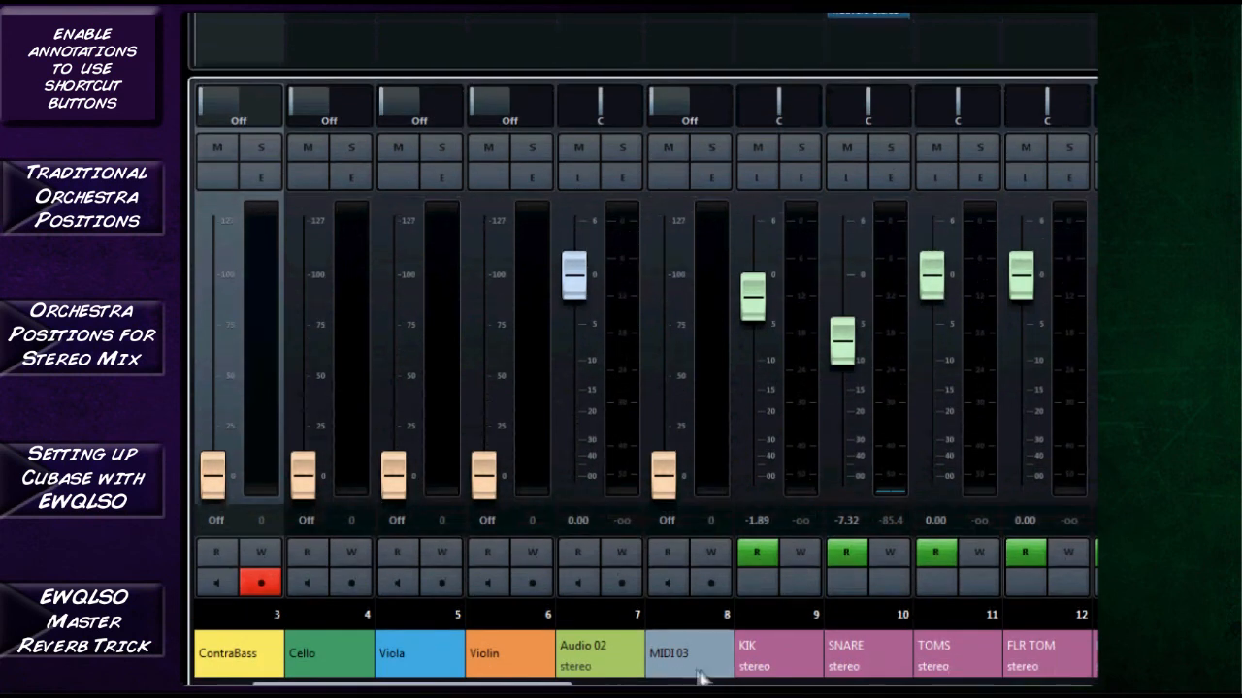
Step: Bring the string and REVERB output channels into view in the mixer and lower the REVERB channel's fader
left_click_drag(565, 685, 1144, 684)
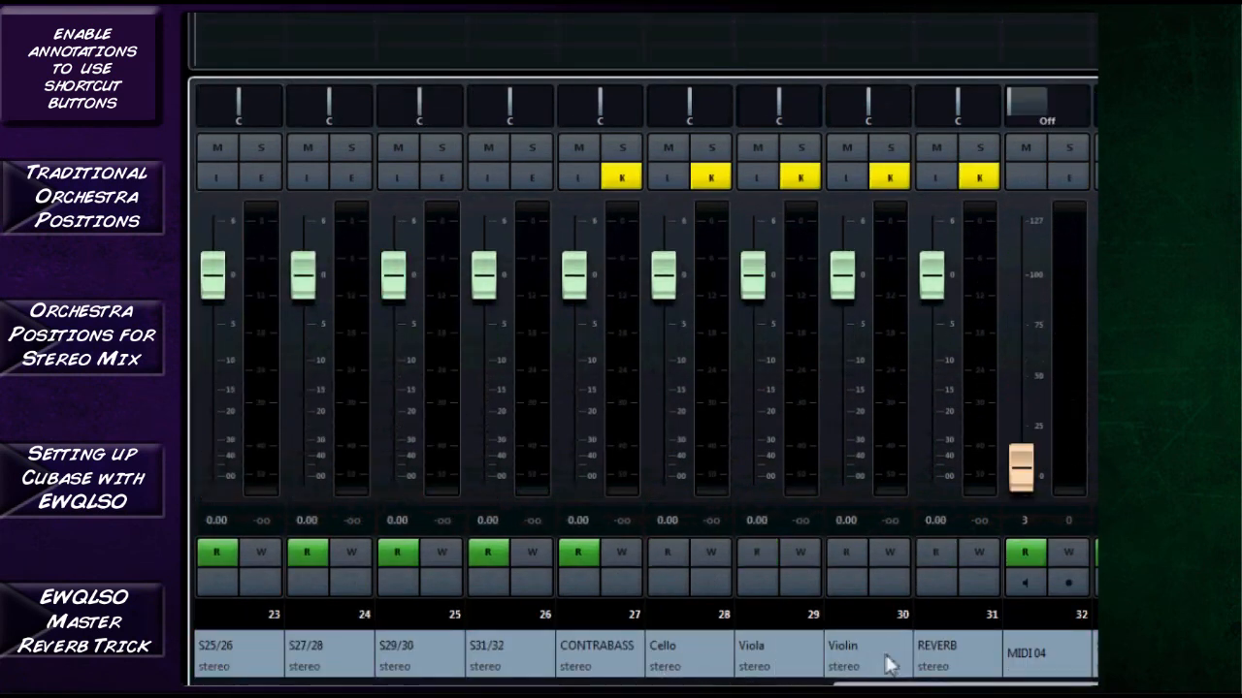
left_click(949, 645)
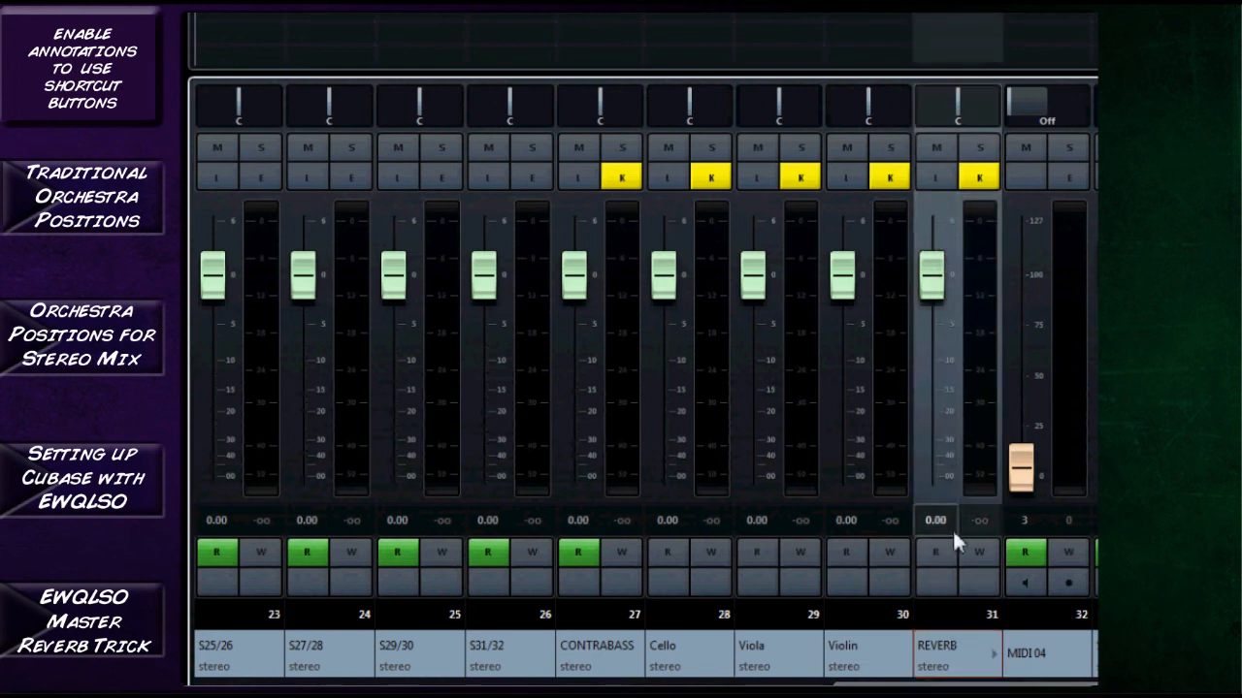
left_click(604, 660)
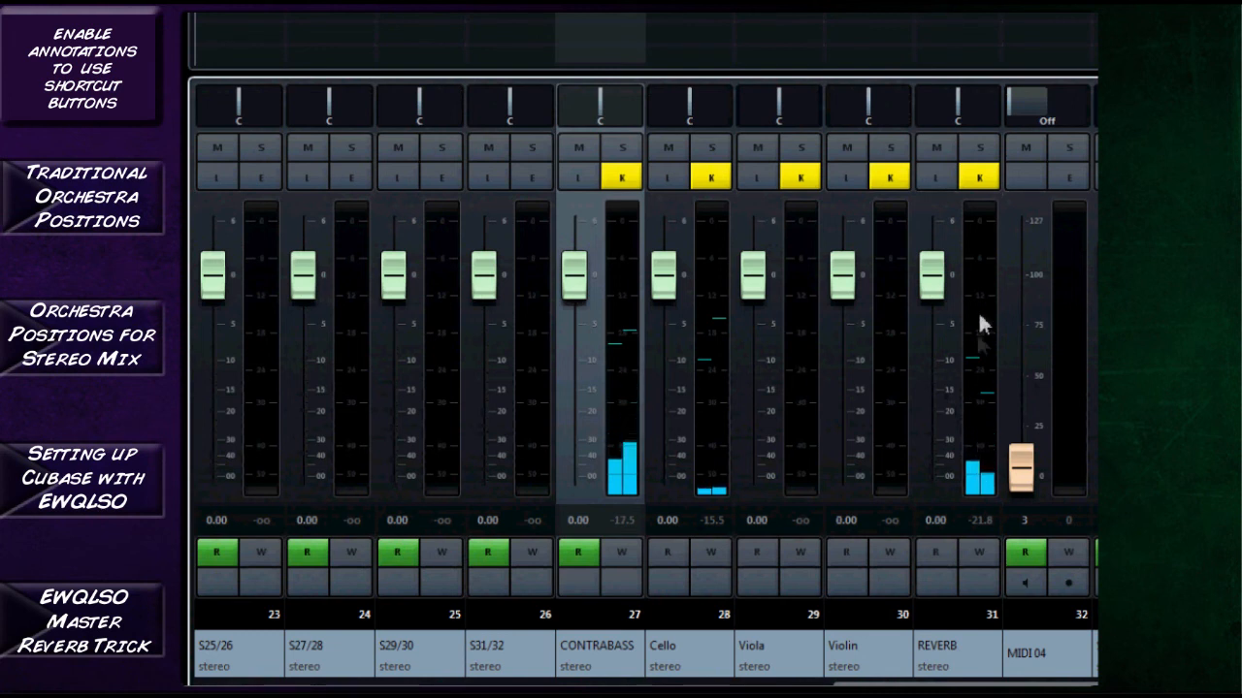
left_click_drag(941, 330, 933, 393)
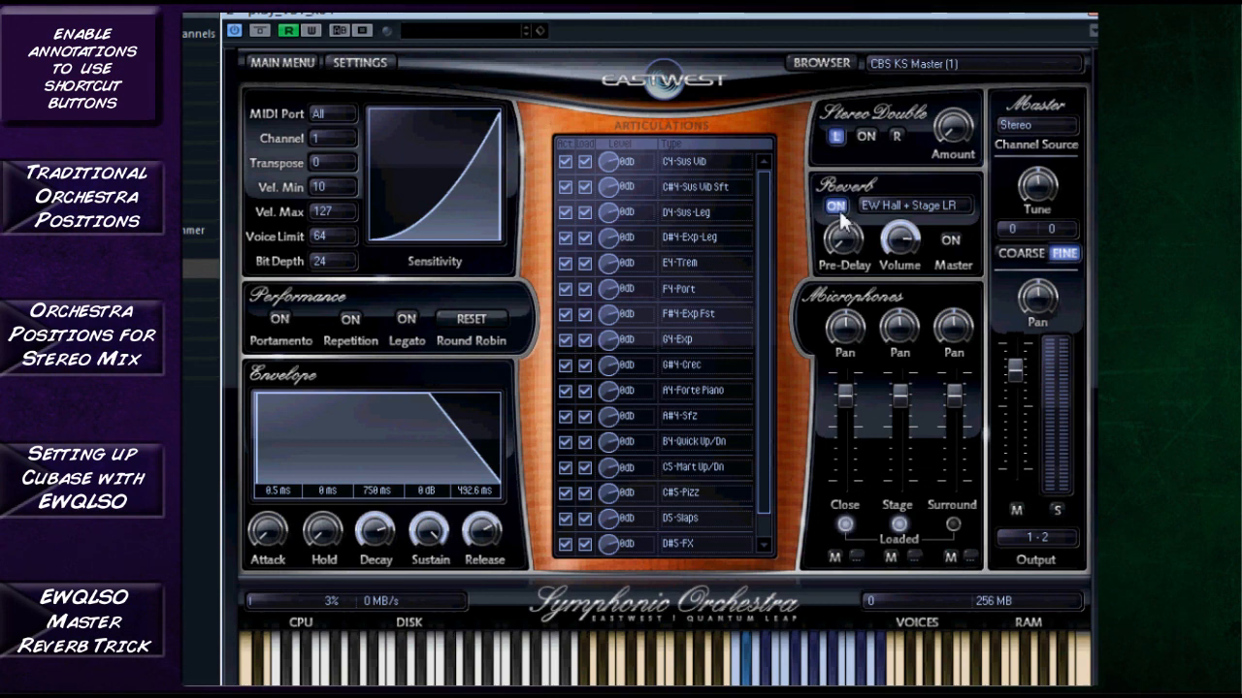
Step: Show the Triangle patch in the player view and examine its master reverb setting
left_click(893, 64)
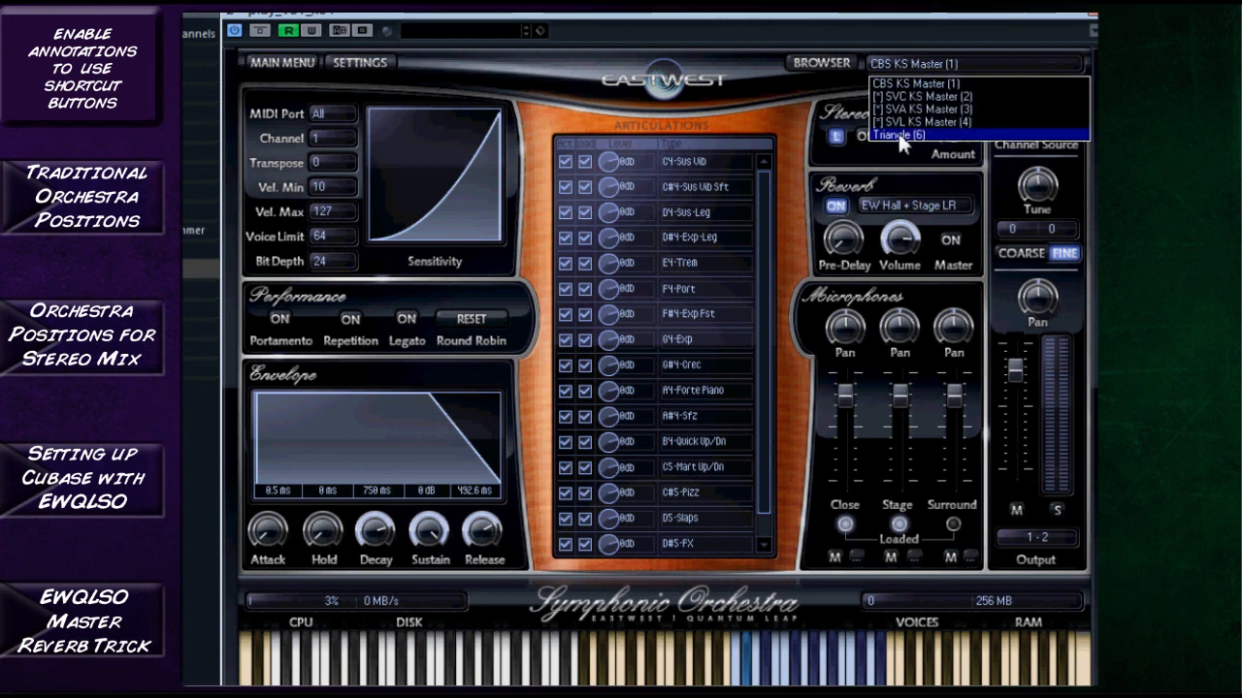
left_click(898, 133)
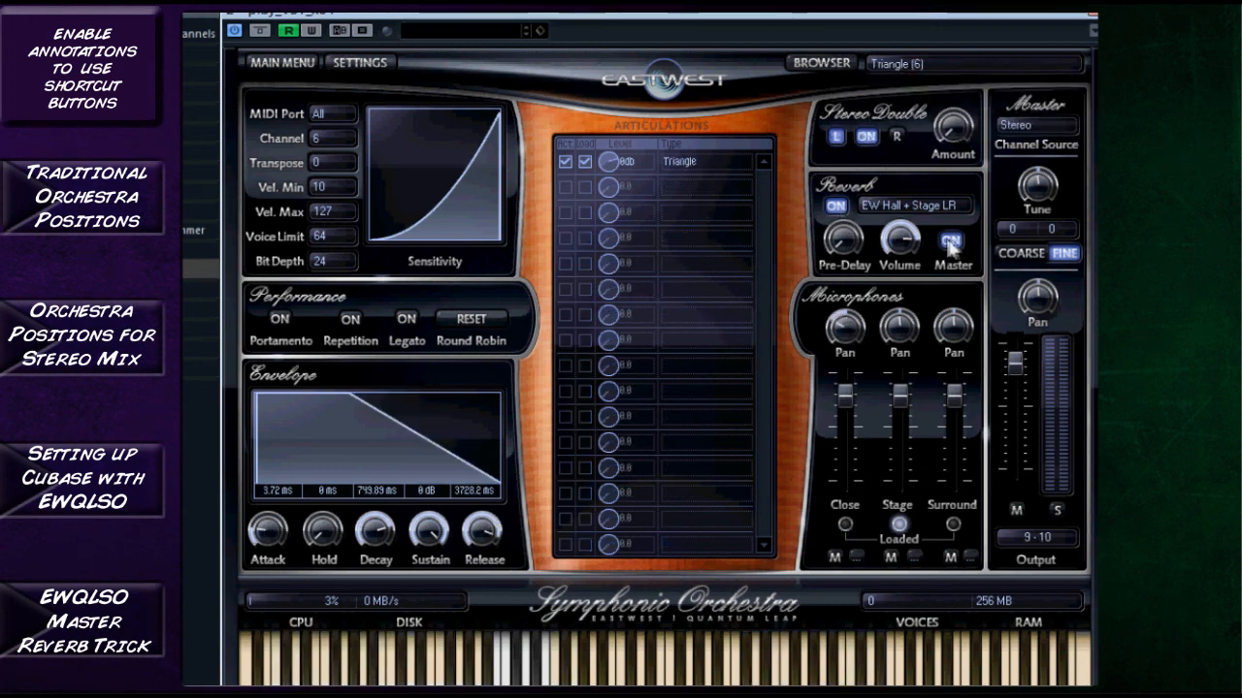
left_click(913, 62)
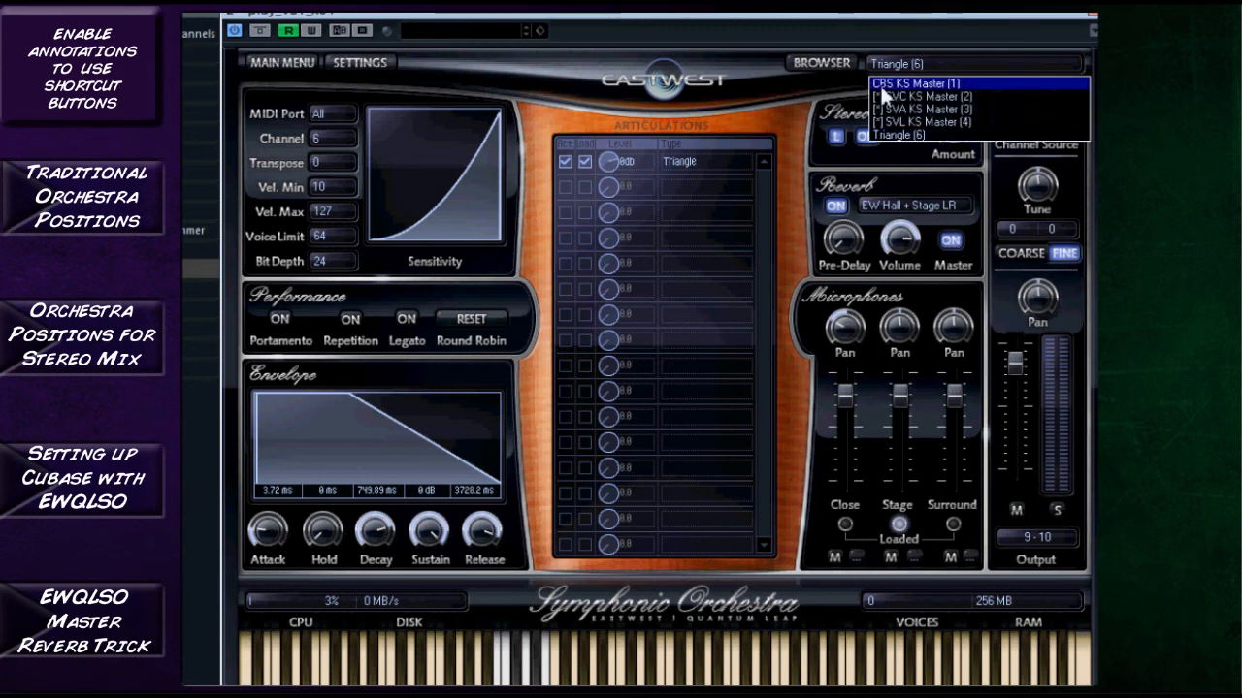
left_click(933, 131)
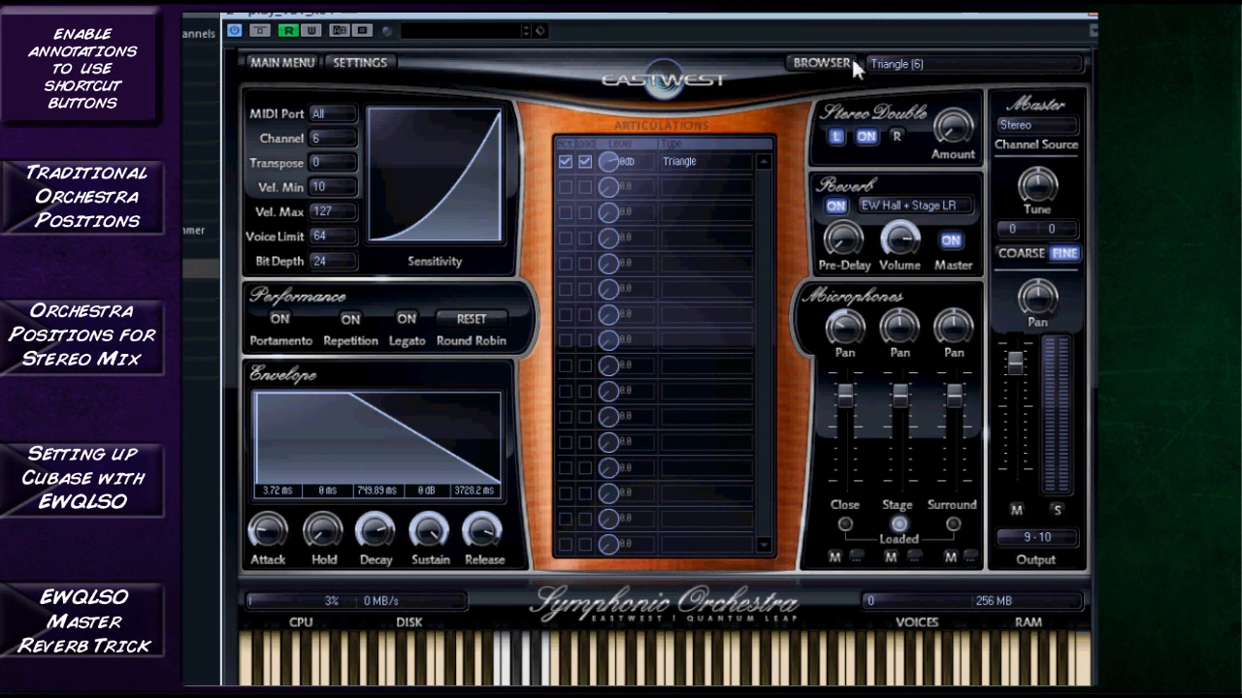
Step: Lower the master output level of the SVC KS Master patch and switch the player view to CBS KS Master
left_click(914, 54)
left_click(910, 93)
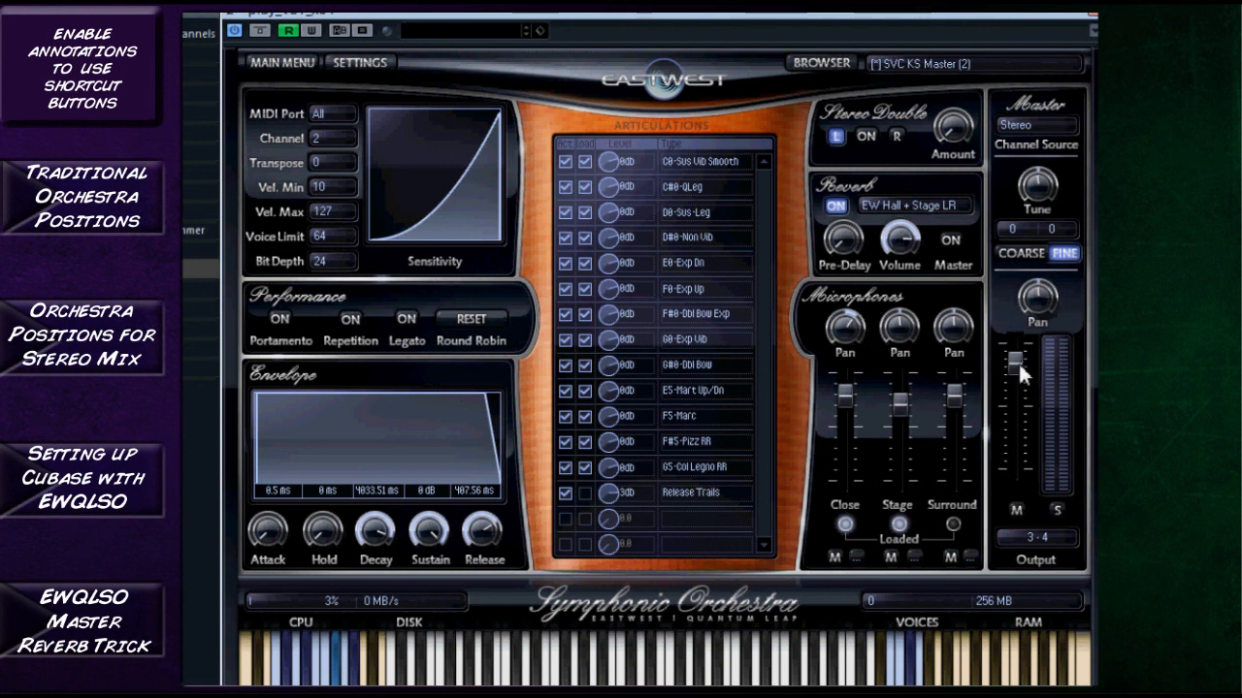
left_click_drag(1018, 361, 1020, 397)
left_click(941, 60)
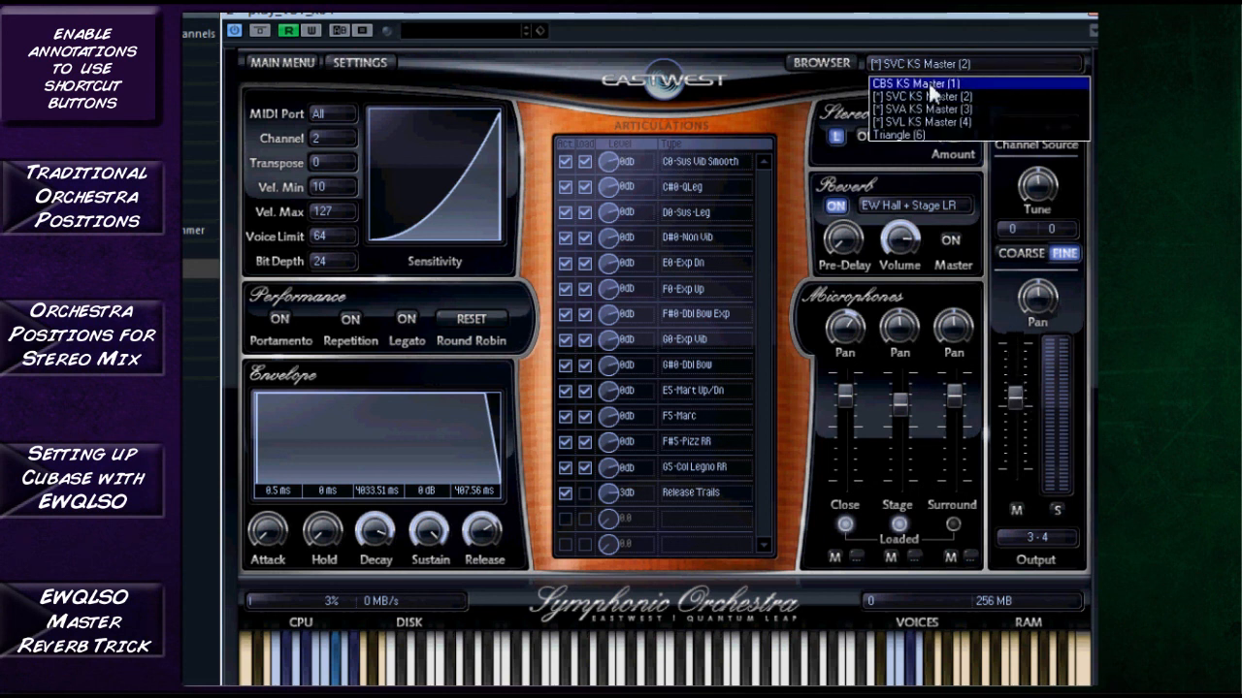
left_click(928, 82)
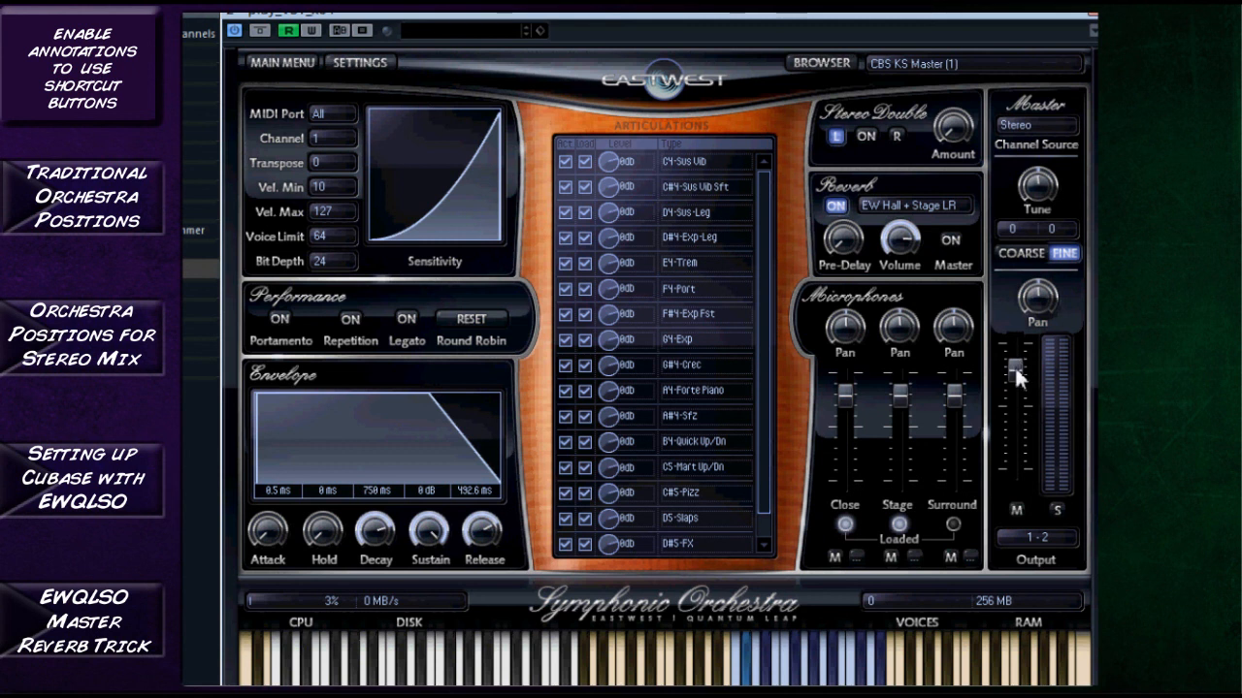